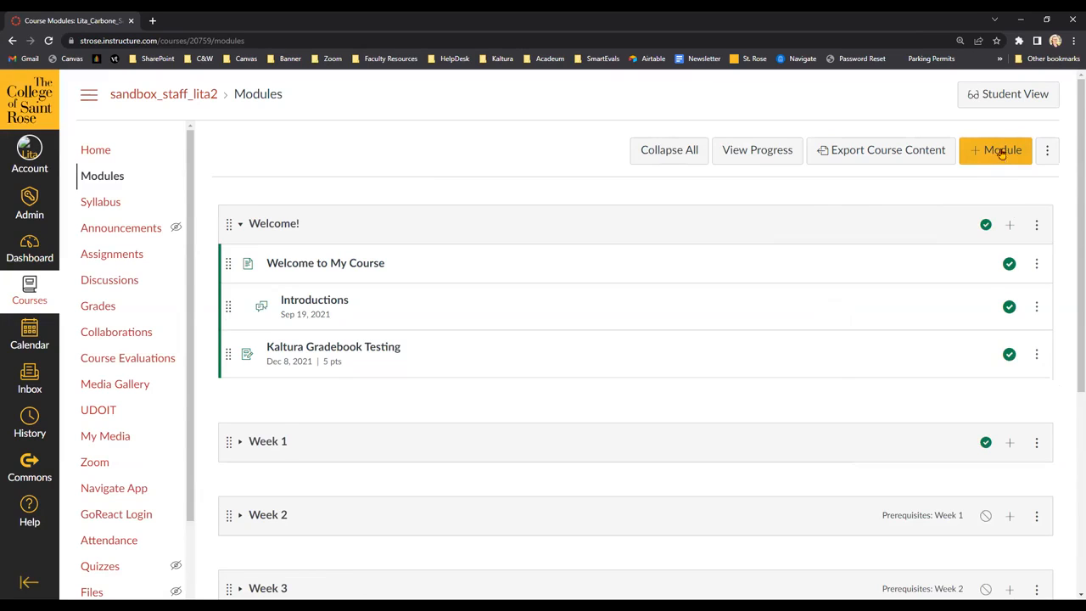
# - Add a new module named "Course Evaluations" to the course, without a lock date or prerequisites
pyautogui.click(1002, 156)
pyautogui.click(538, 270)
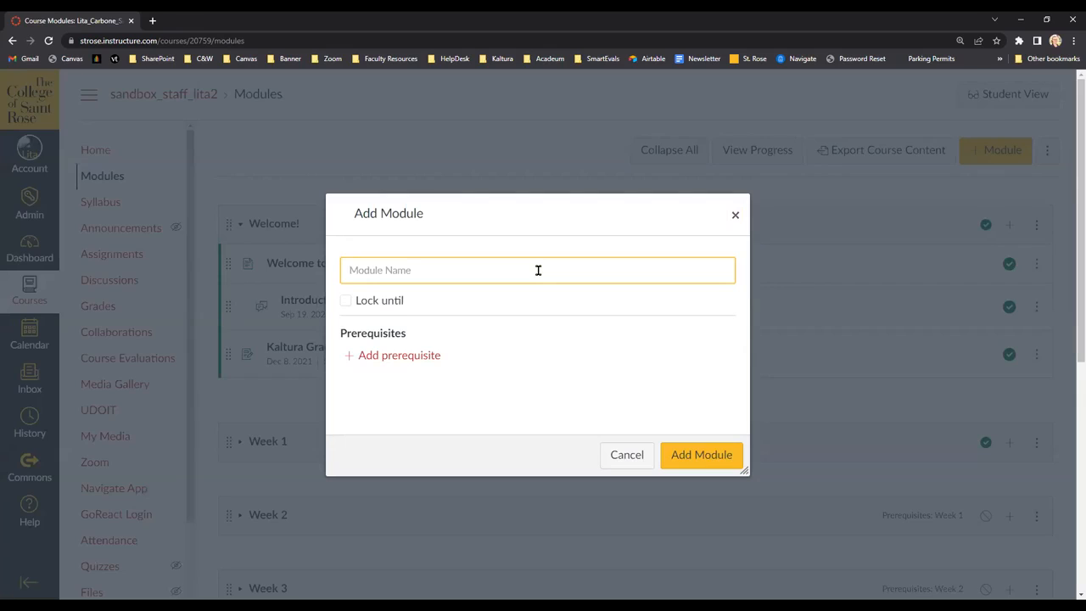
pyautogui.write('Course Evaluations')
pyautogui.click(524, 413)
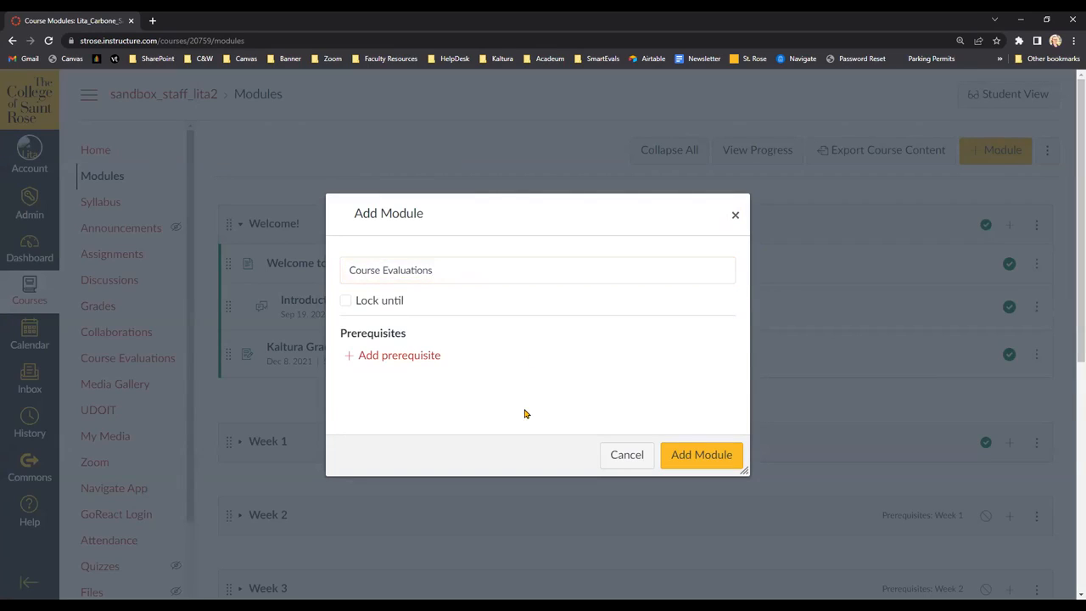
pyautogui.click(704, 459)
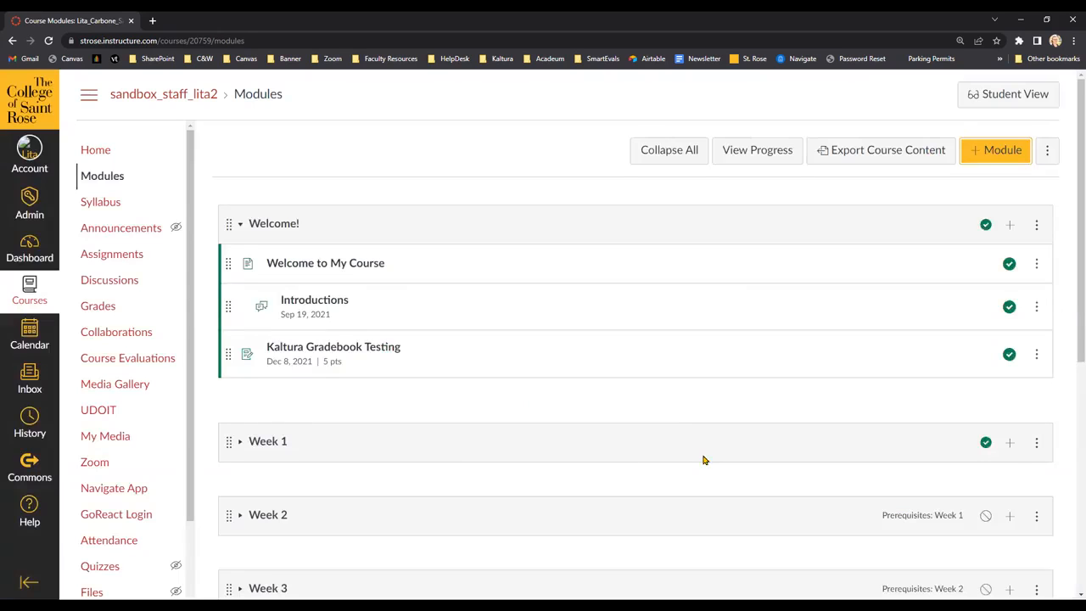
pyautogui.scroll(-7, 685, 410)
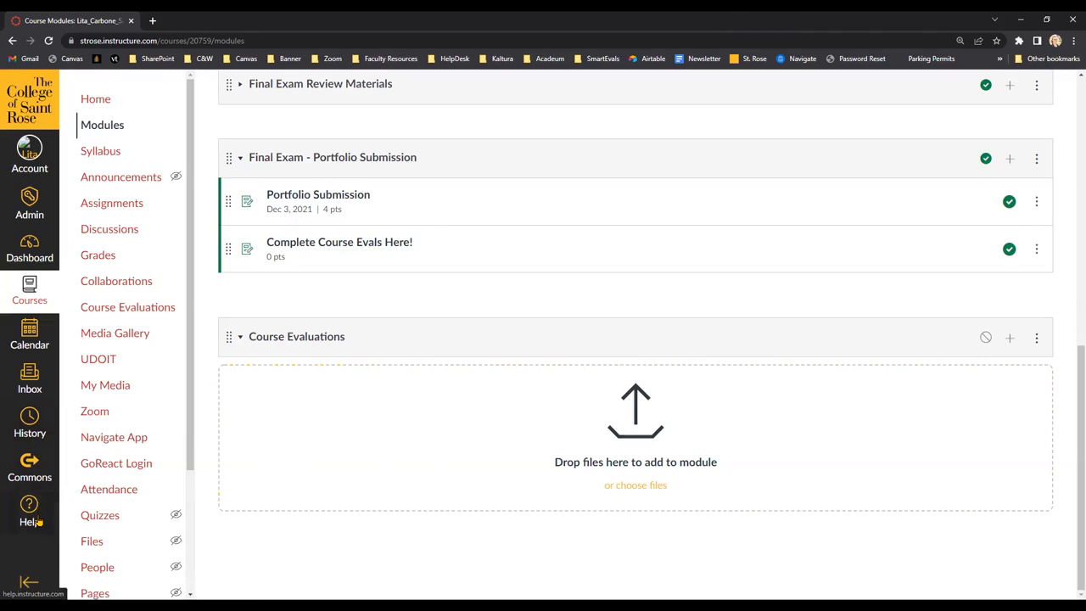
# - Open Commons and review the available result filters, including the Shared With options, leaving them as they are
pyautogui.click(28, 467)
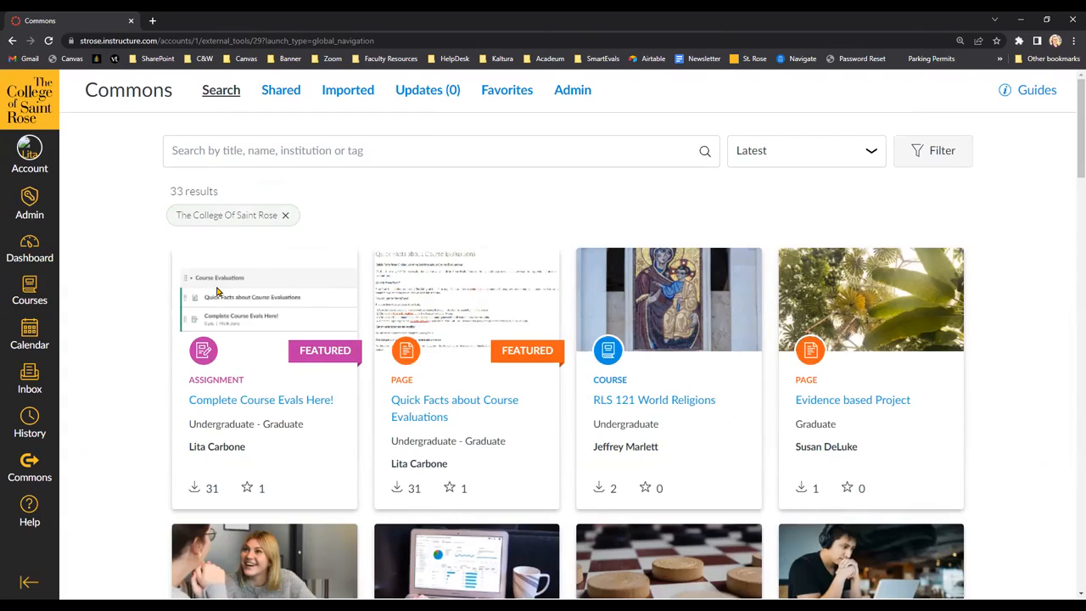
pyautogui.click(944, 159)
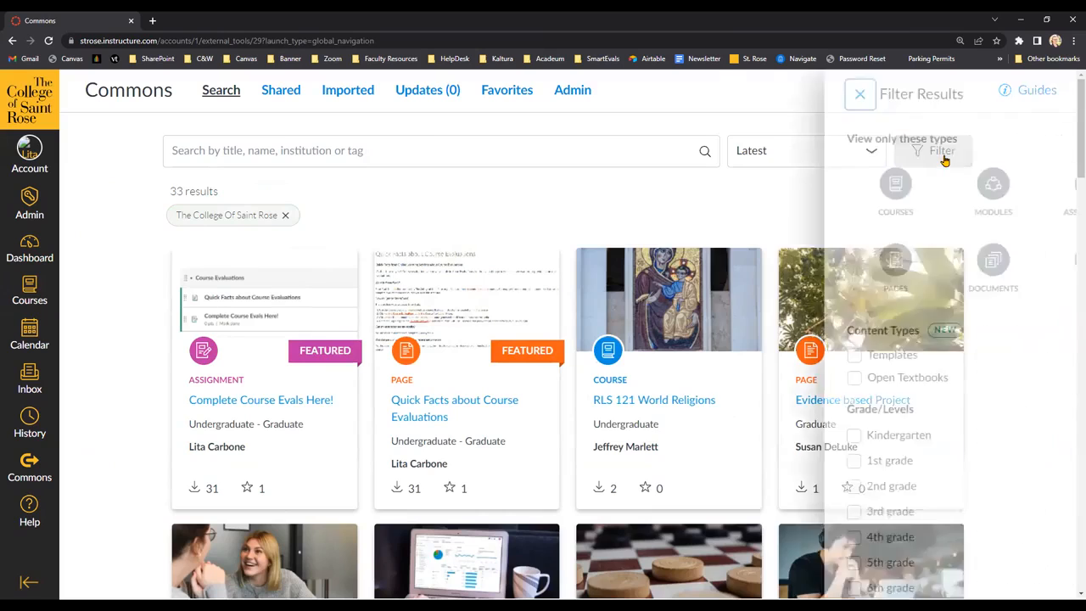
pyautogui.scroll(-2, 904, 319)
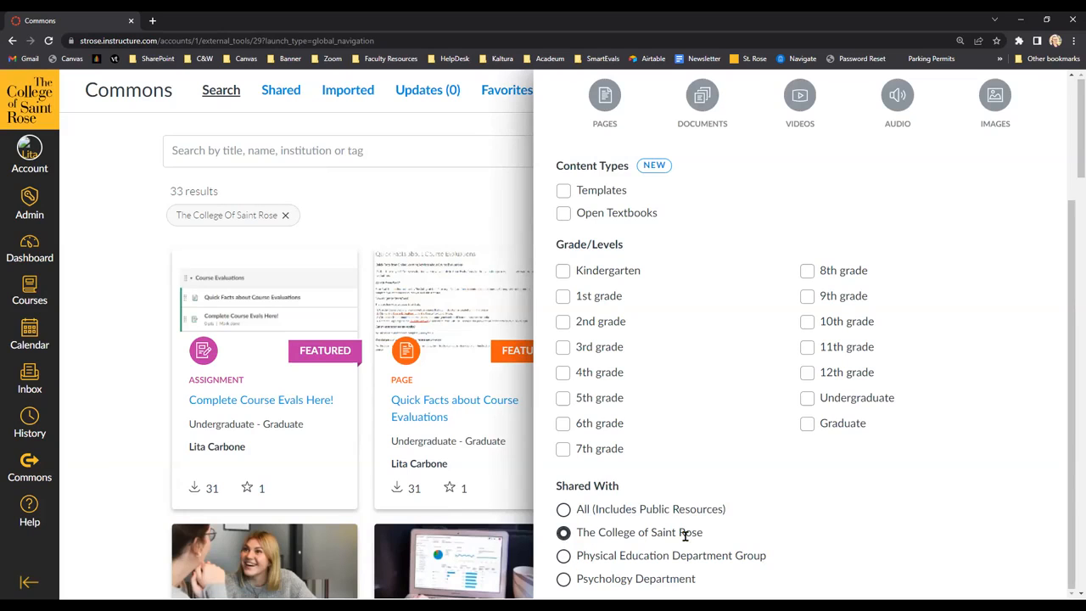
pyautogui.scroll(3, 882, 509)
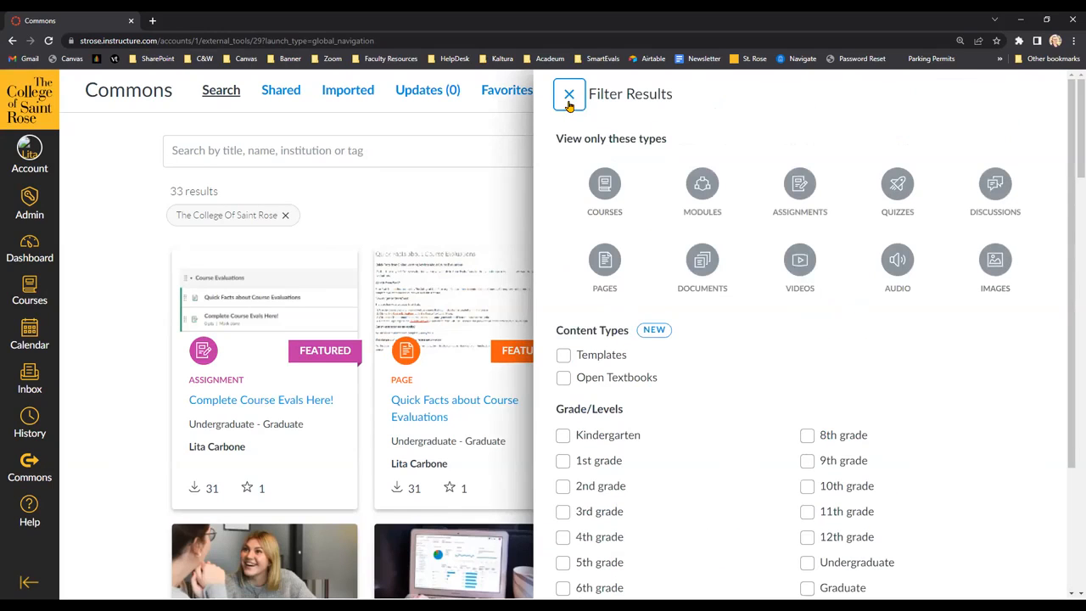
pyautogui.click(569, 96)
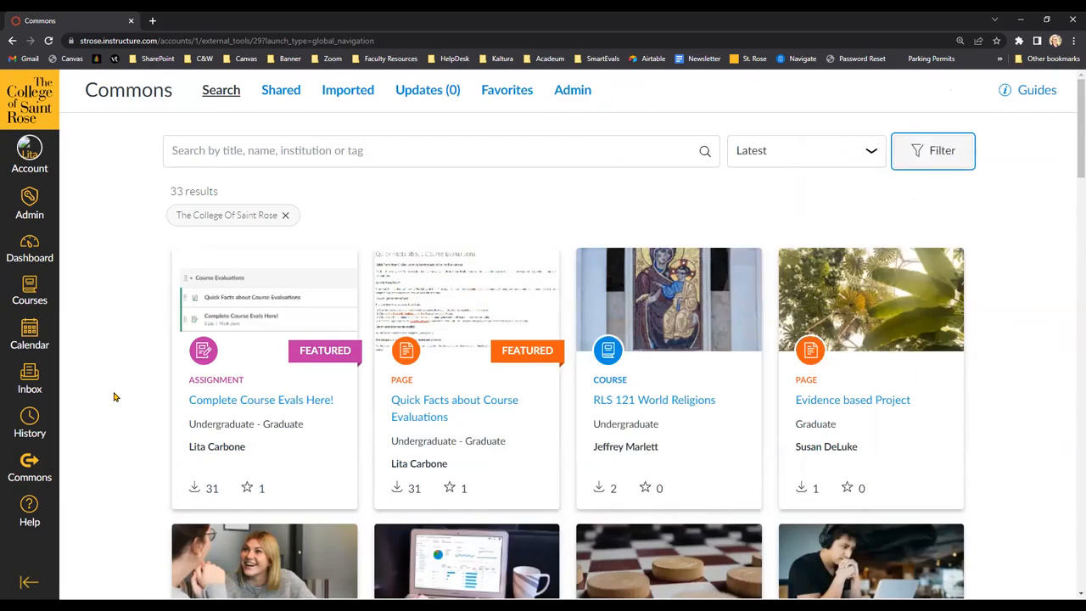
# - Search Commons for "evaluations" and open the "Quick Facts about Course Evaluations" page resource
pyautogui.scroll(-2, 115, 396)
pyautogui.scroll(1, 115, 396)
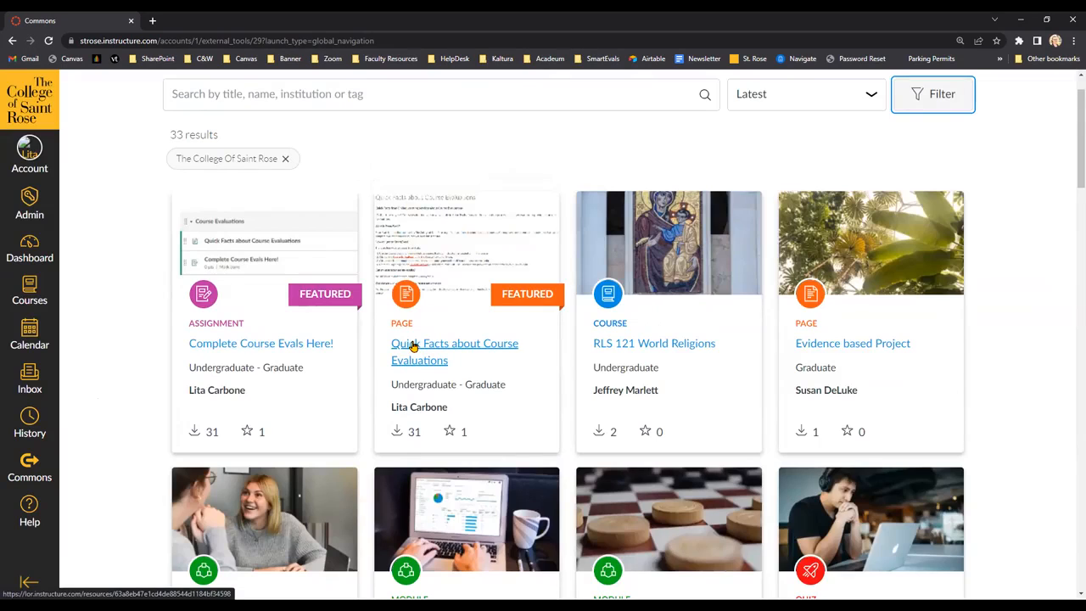
pyautogui.scroll(1, 413, 346)
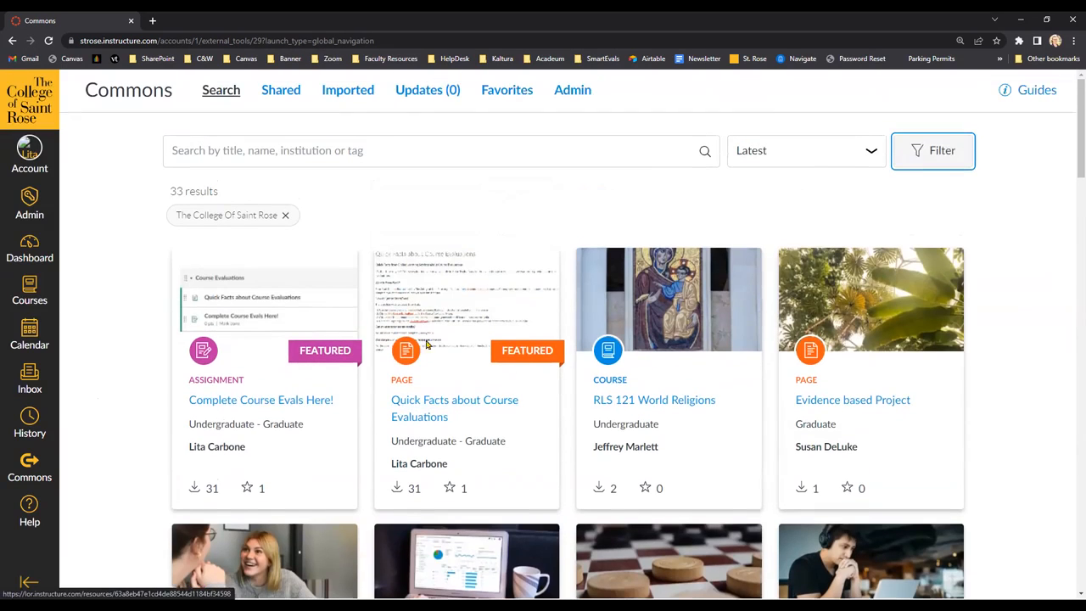
pyautogui.click(386, 145)
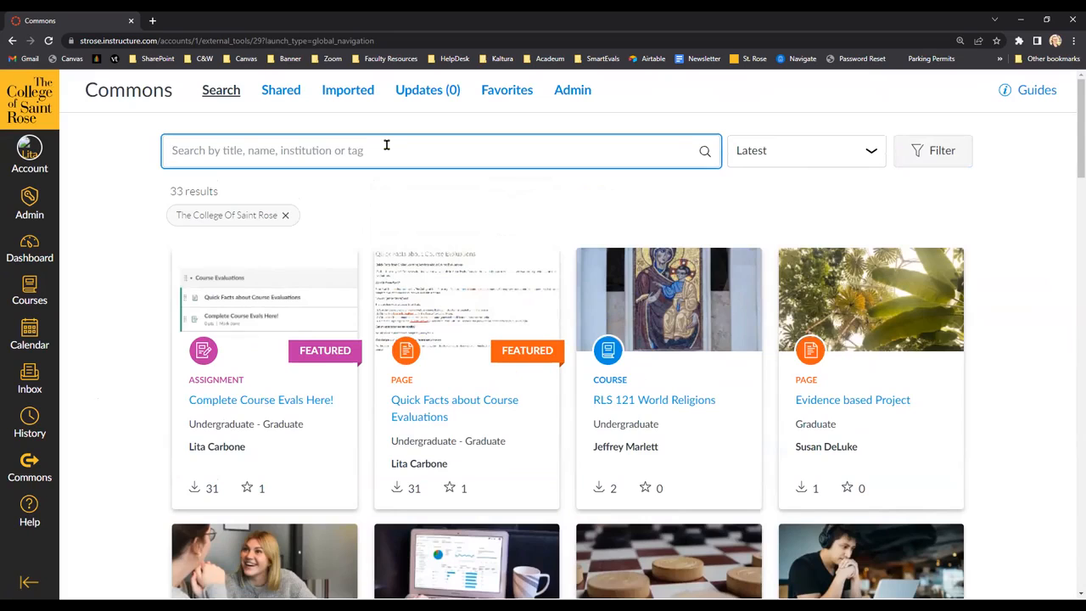
pyautogui.write('evaluations')
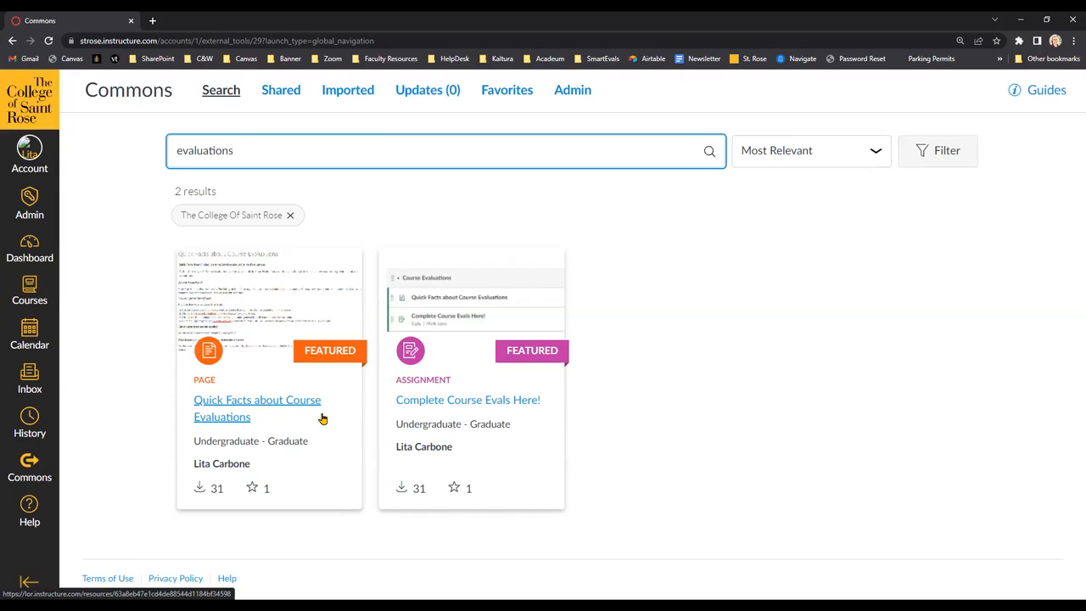
pyautogui.click(240, 420)
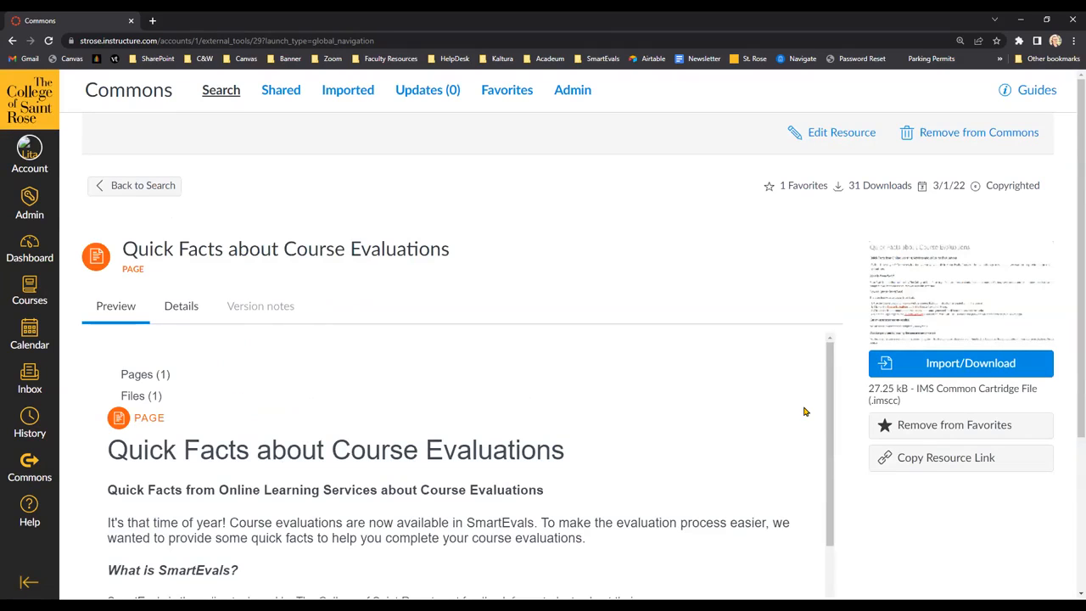
# - Import the "Quick Facts about Course Evaluations" page into the instructor's Sandbox 2 course
pyautogui.click(942, 371)
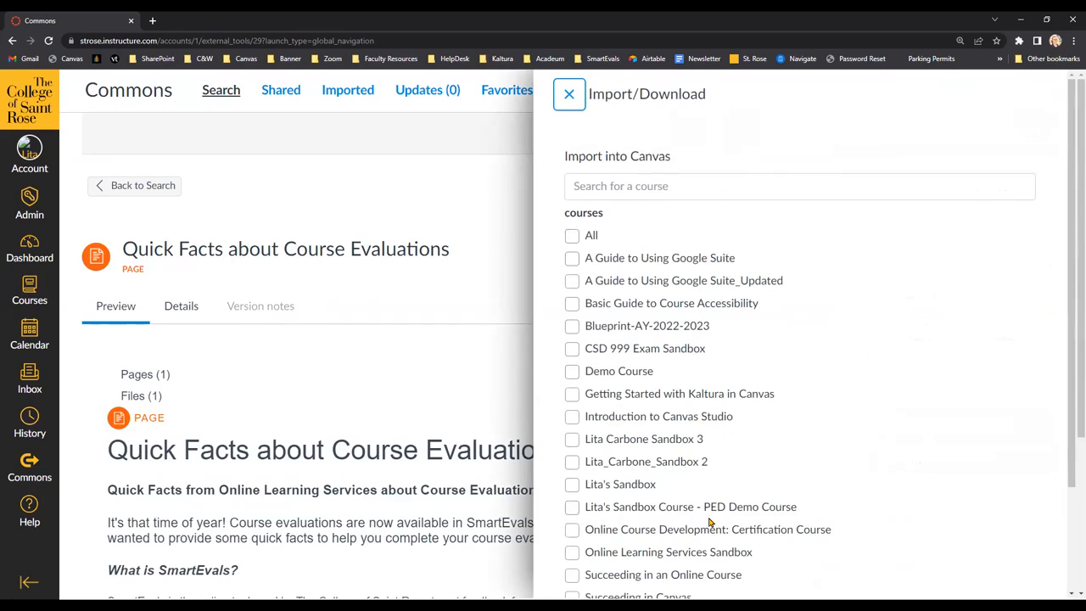
pyautogui.click(703, 186)
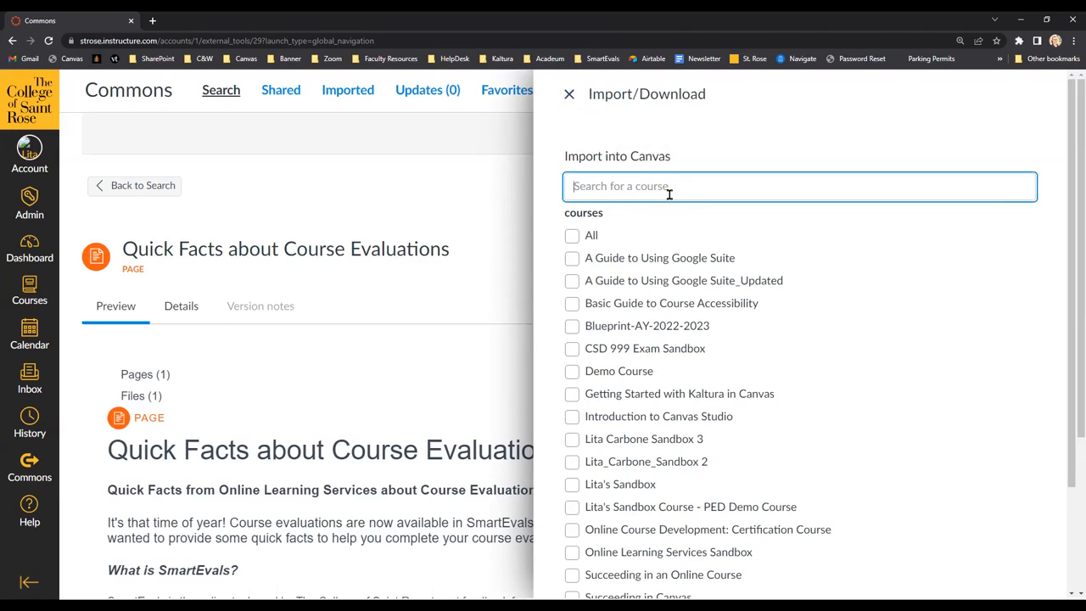
pyautogui.scroll(-3, 659, 276)
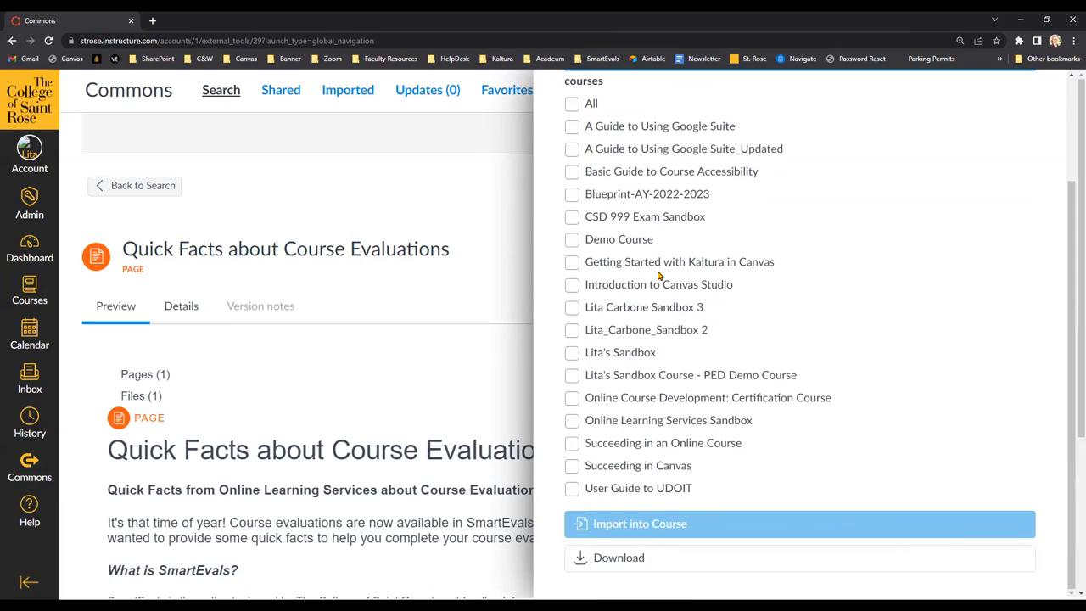
pyautogui.scroll(1, 644, 371)
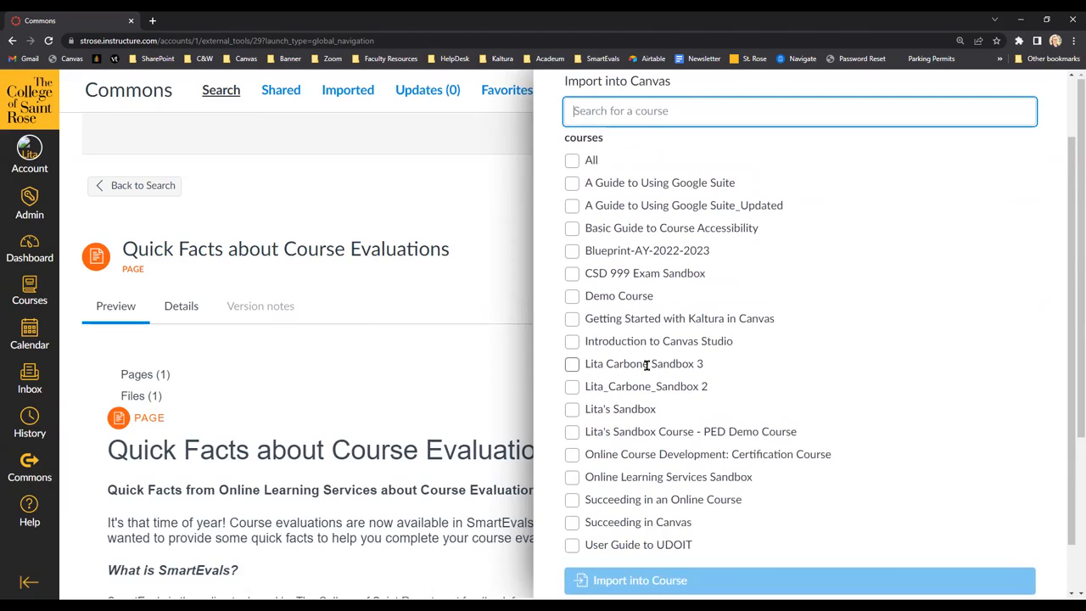
pyautogui.click(573, 387)
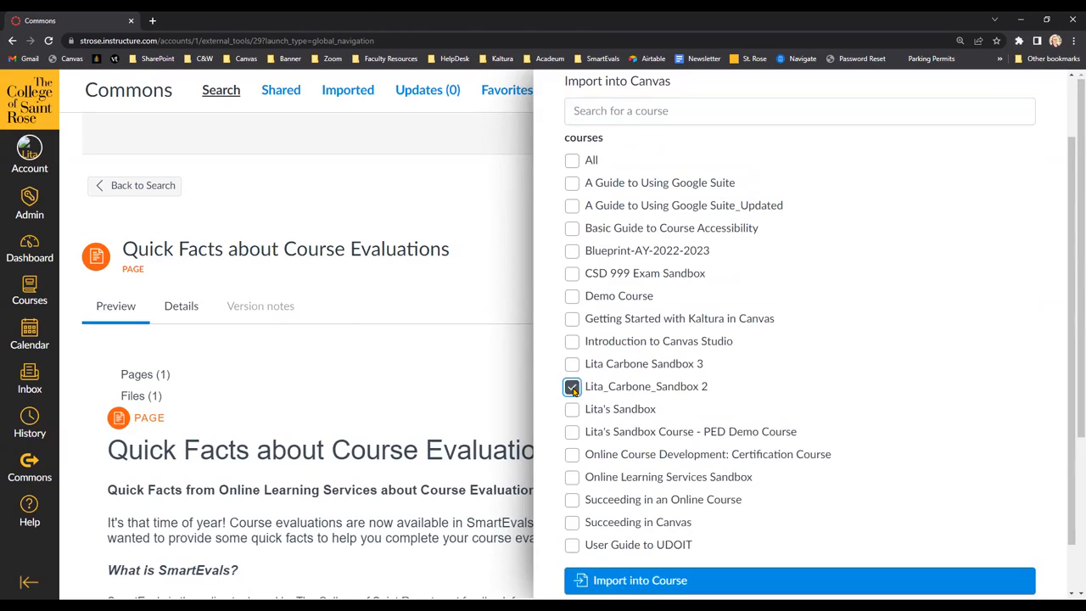
pyautogui.scroll(-1, 928, 433)
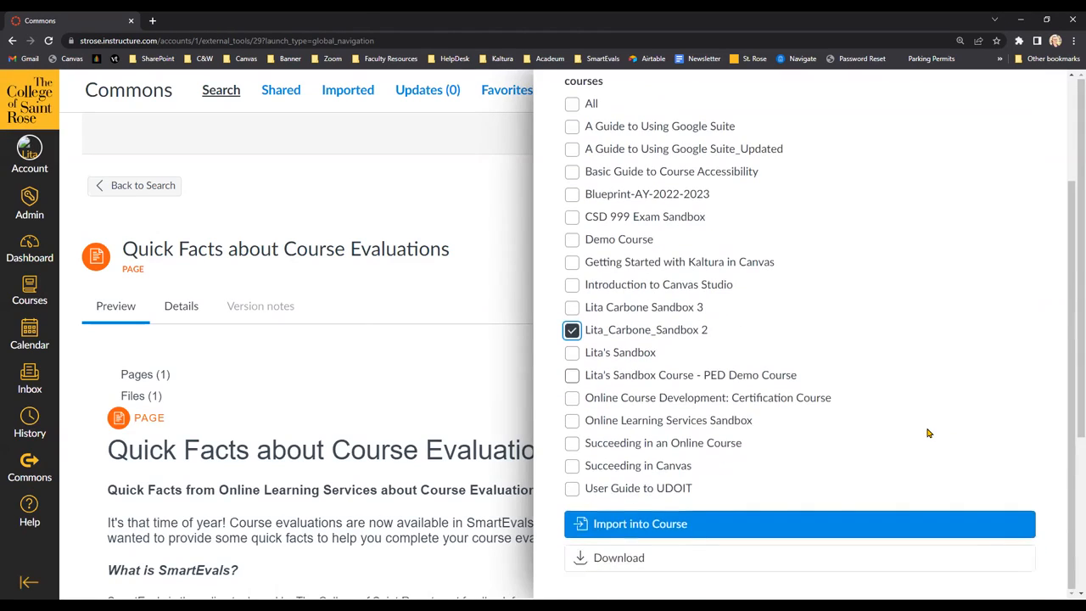
pyautogui.click(708, 524)
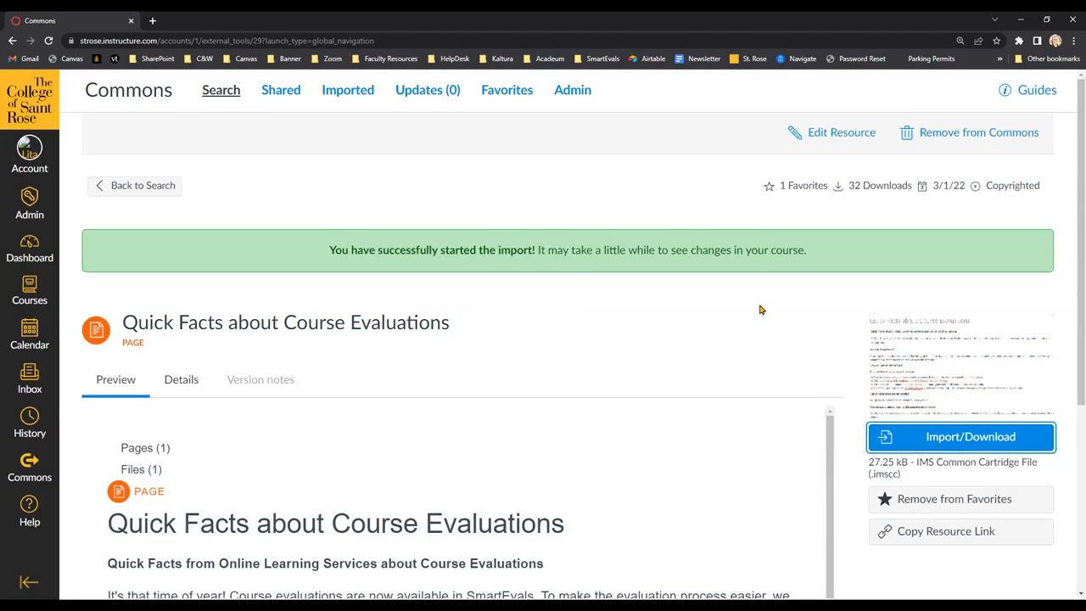
# - Return to the Commons search results and import the "Complete Course Evals Here!" assignment into the instructor's Sandbox 2 course
pyautogui.click(161, 193)
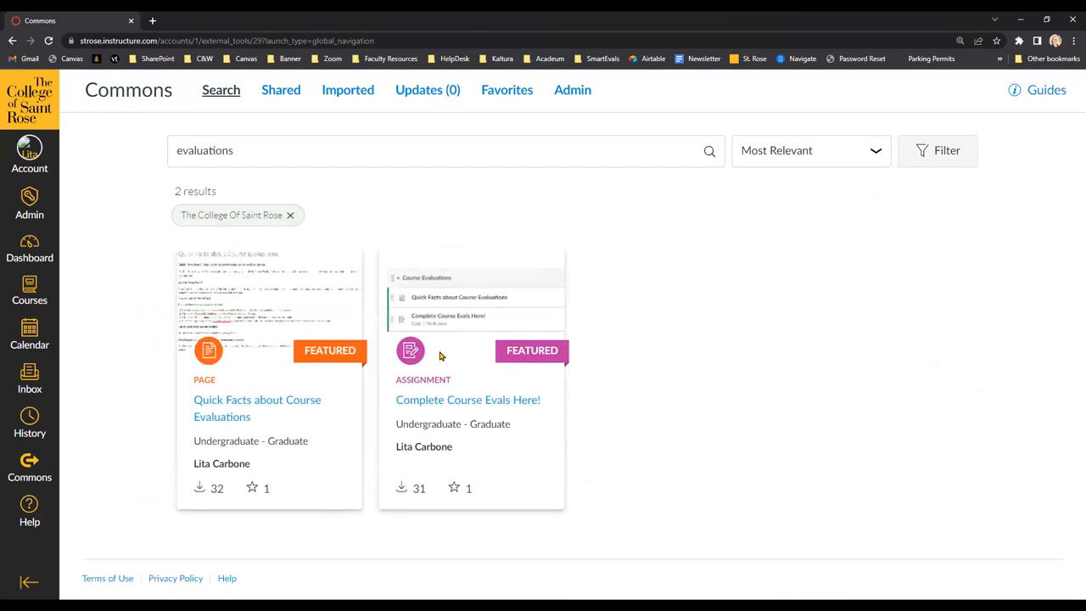
pyautogui.click(454, 409)
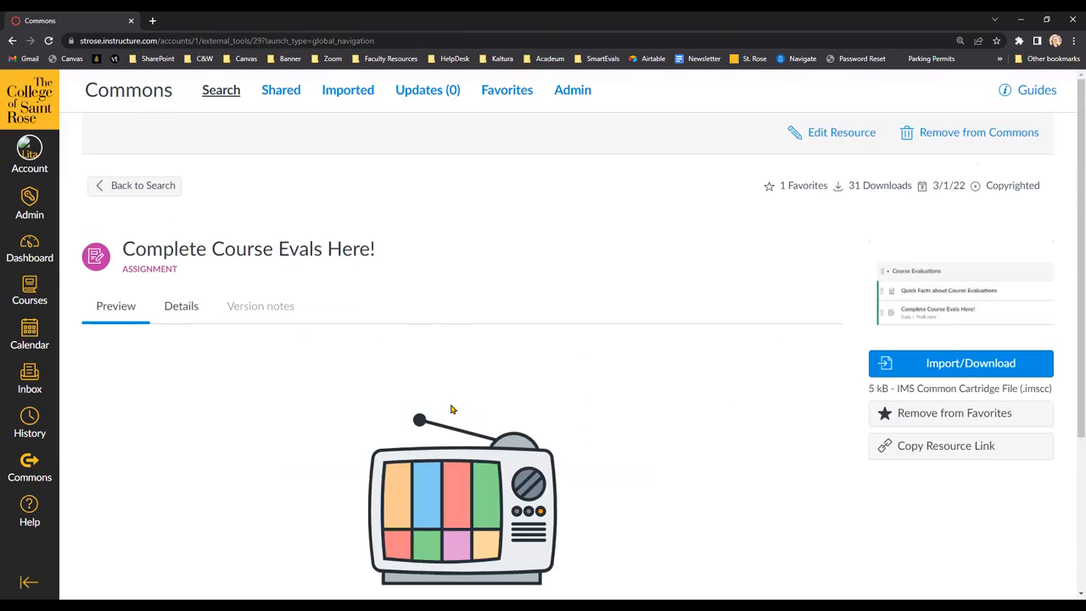
pyautogui.click(917, 362)
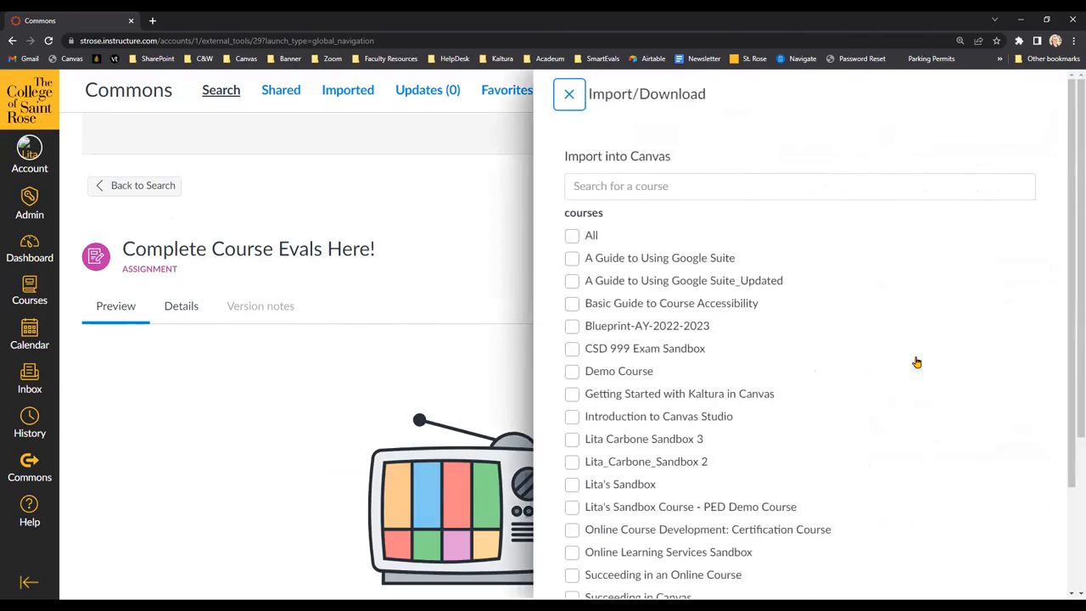
pyautogui.scroll(-3, 904, 349)
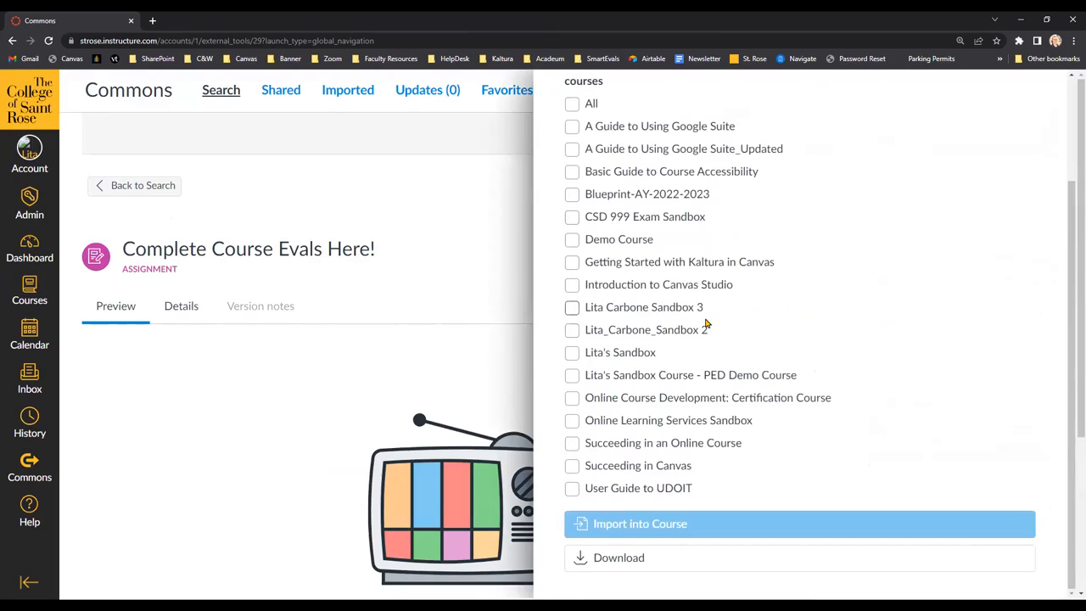
pyautogui.click(574, 331)
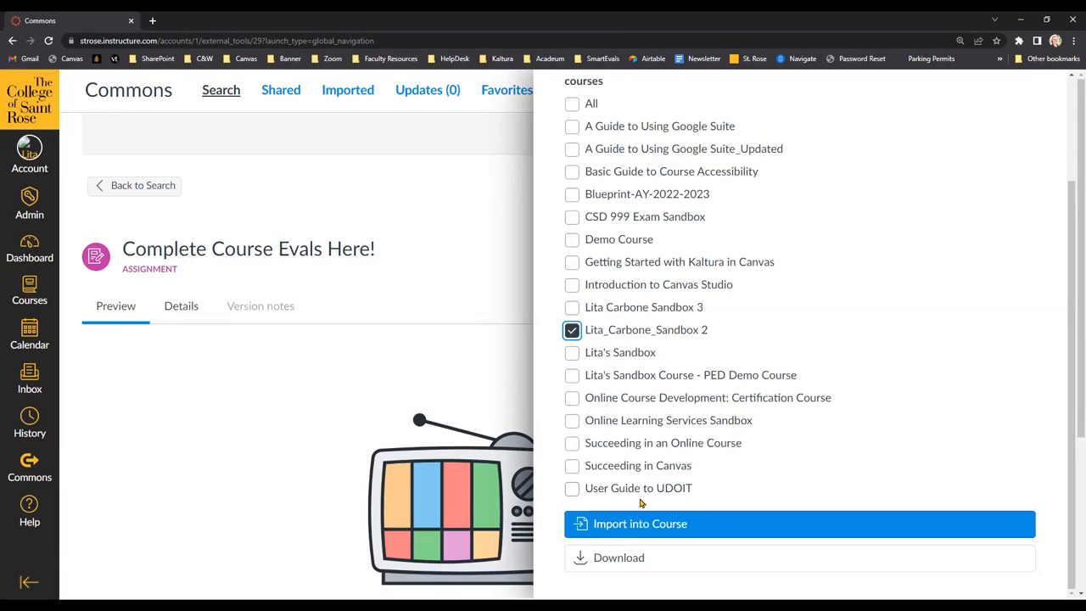
pyautogui.click(632, 524)
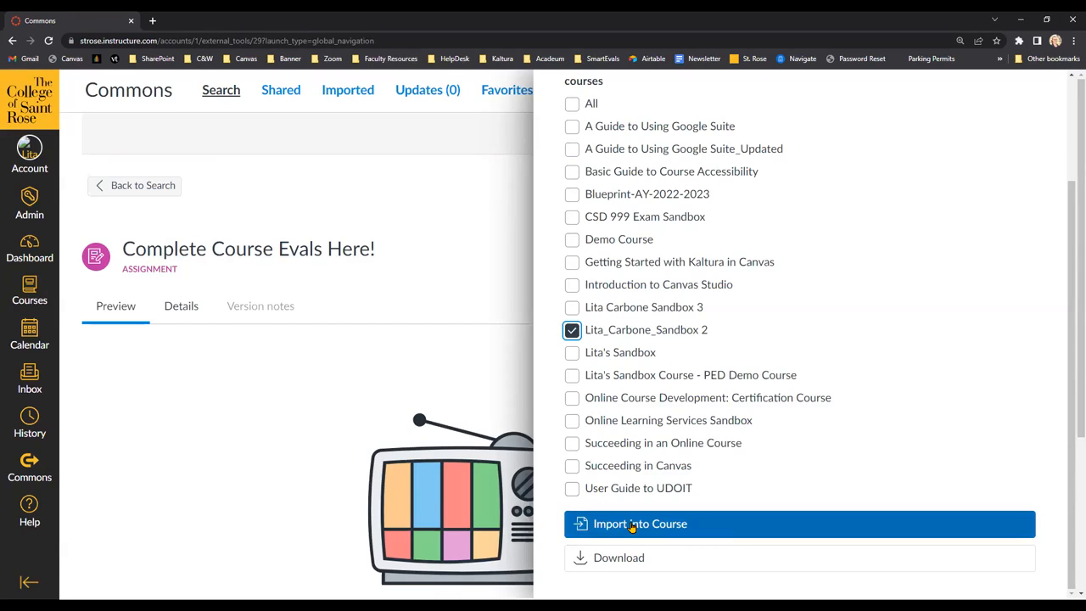
pyautogui.click(632, 525)
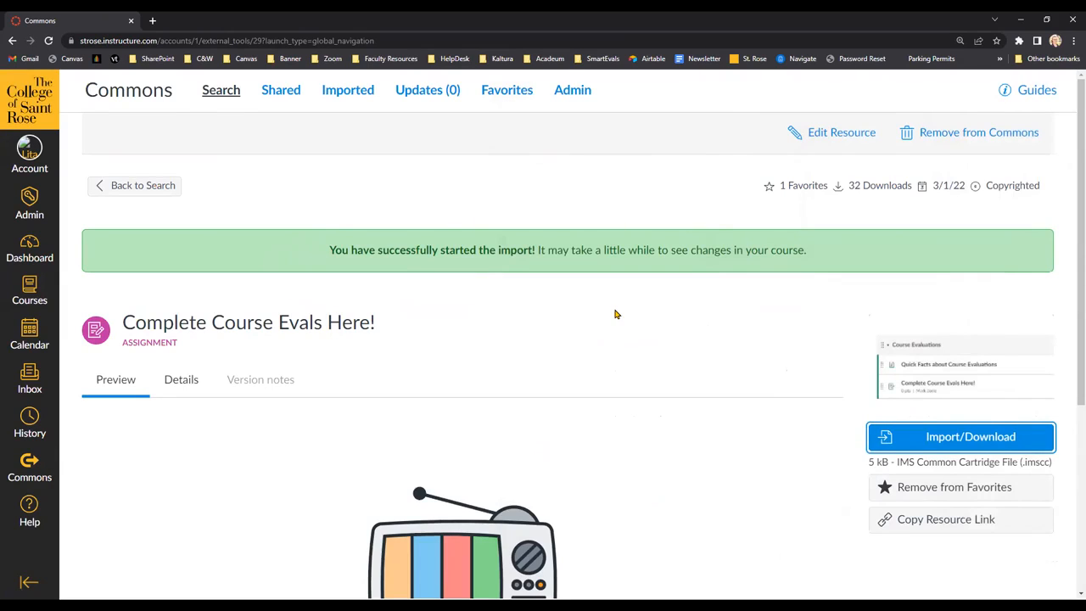
pyautogui.click(393, 194)
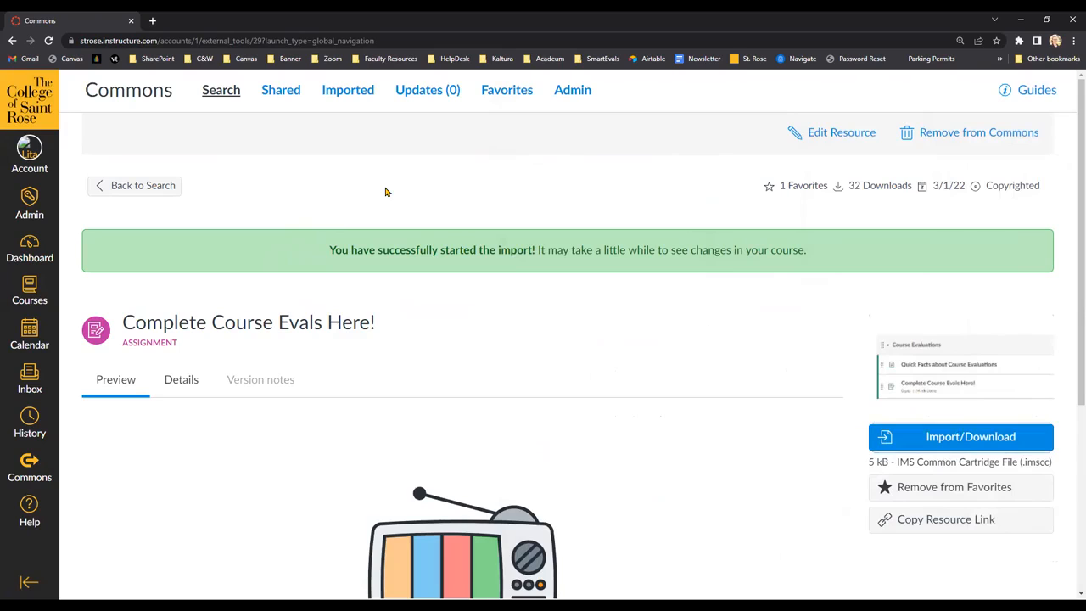
# - Leave the Commons resource and open the instructor's Sandbox 2 course
pyautogui.click(150, 190)
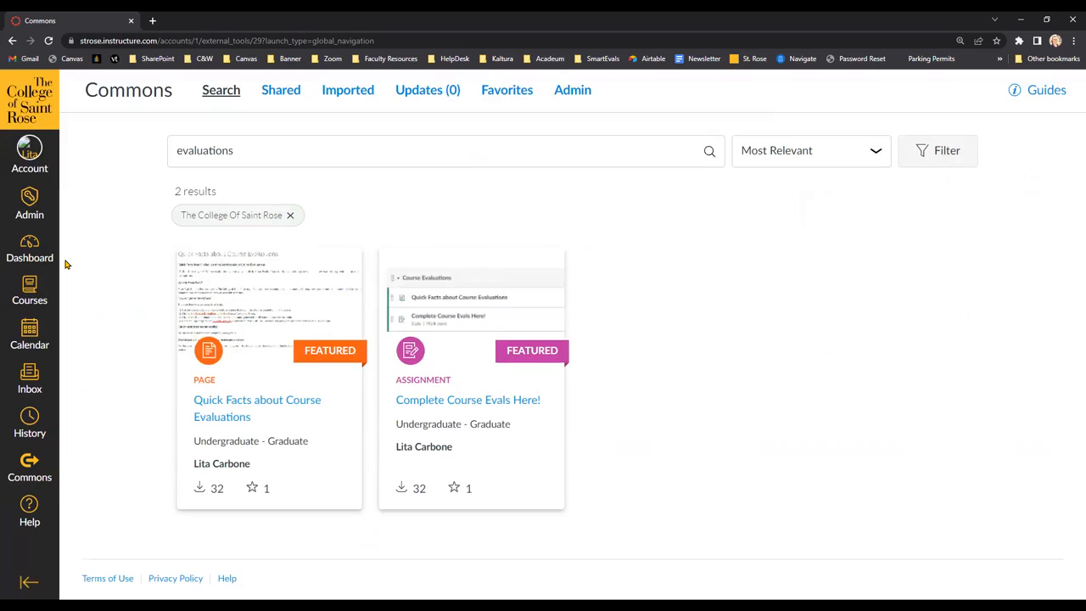
pyautogui.click(33, 290)
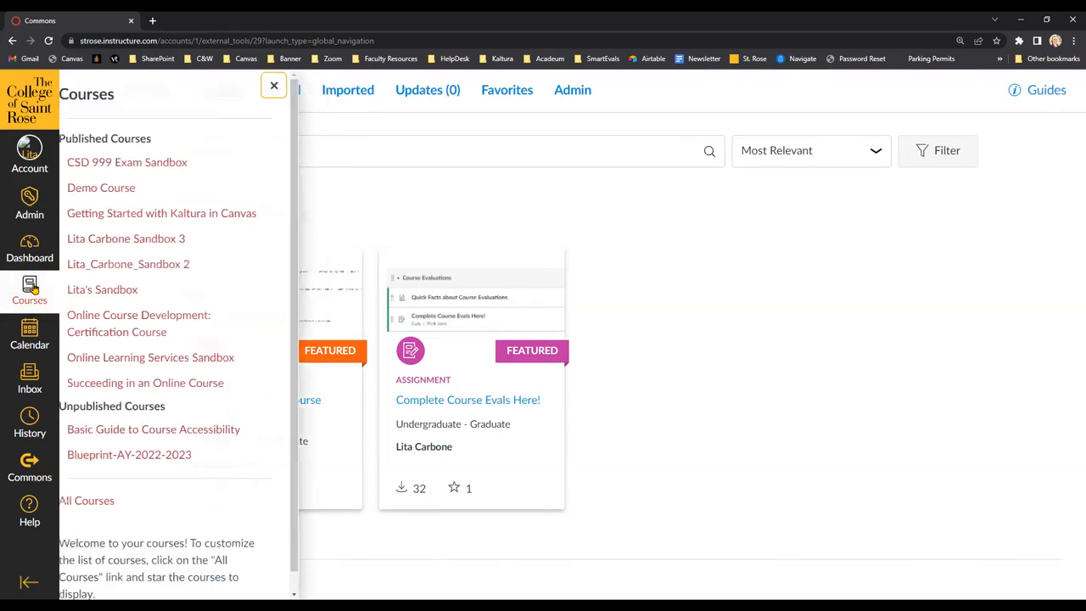
pyautogui.click(180, 266)
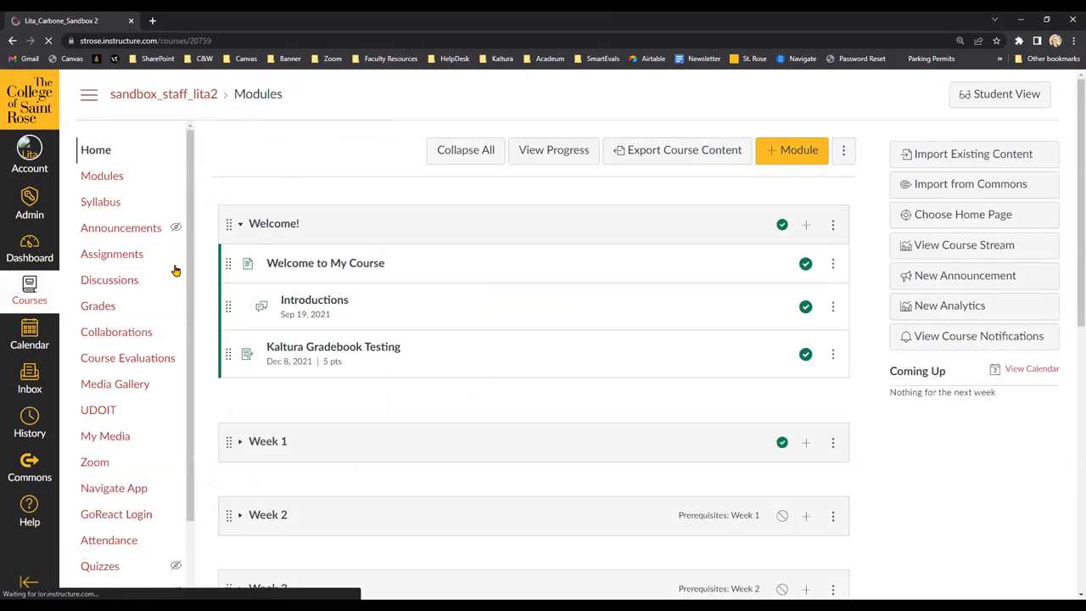
# - Add the existing page "Quick Facts about Course Evaluations" to the Course Evaluations module without indentation
pyautogui.scroll(-5, 401, 252)
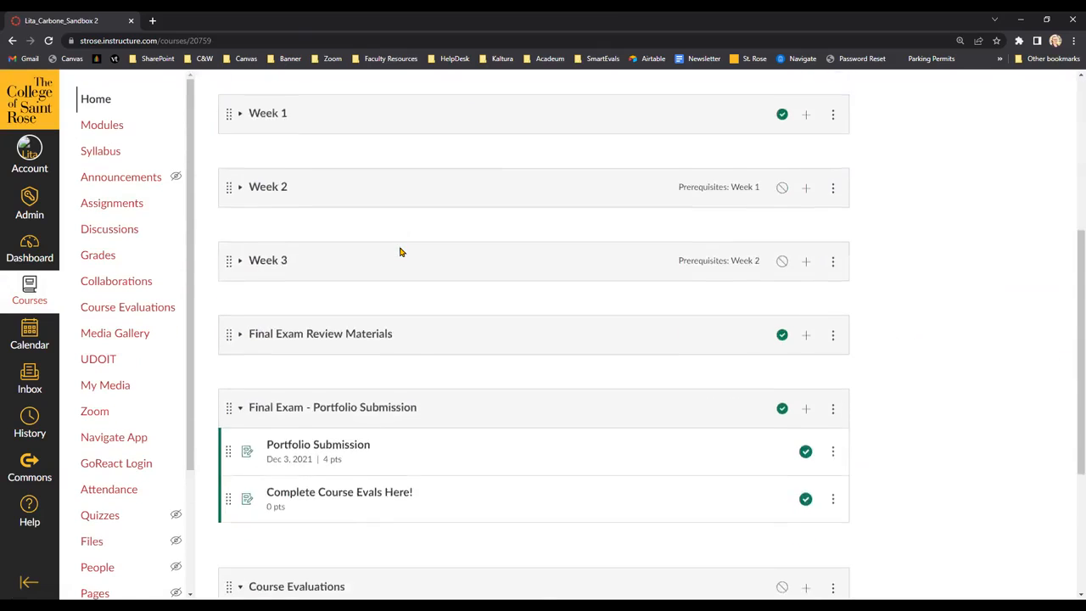
pyautogui.scroll(-4, 401, 252)
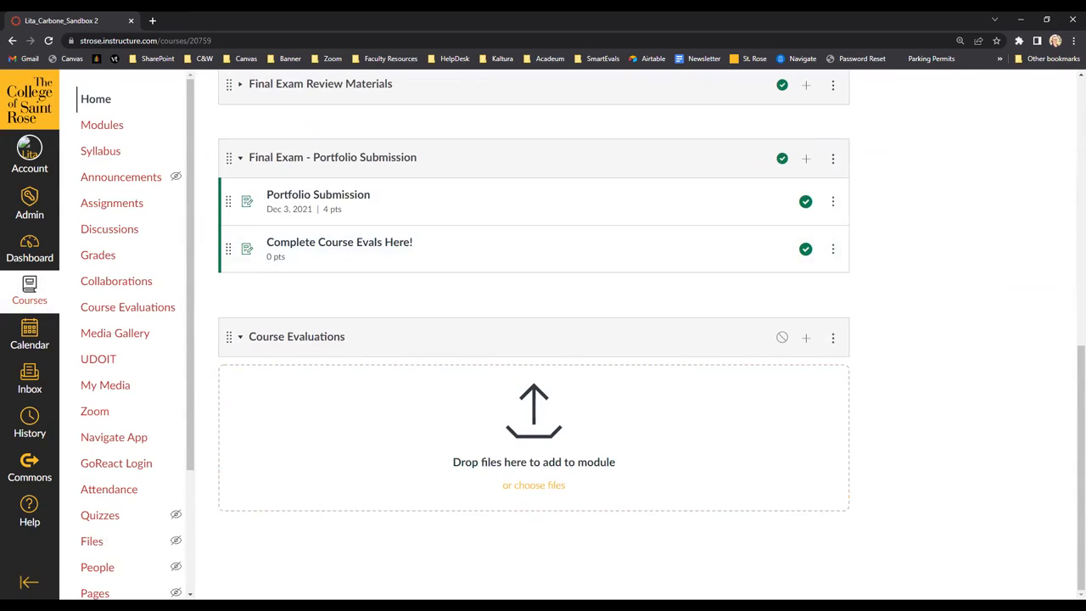
pyautogui.click(805, 339)
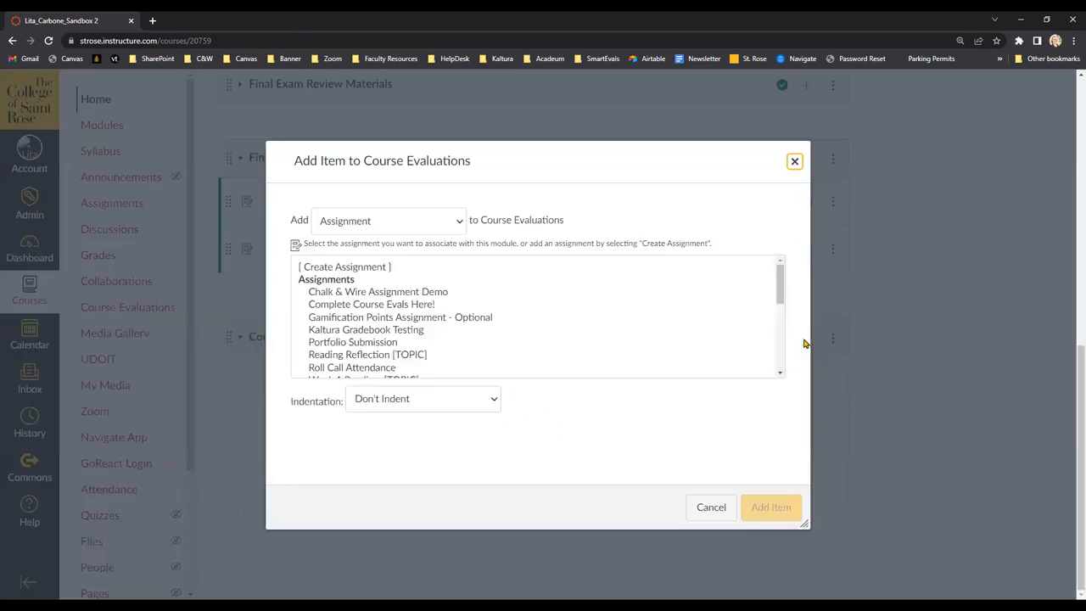
pyautogui.click(436, 225)
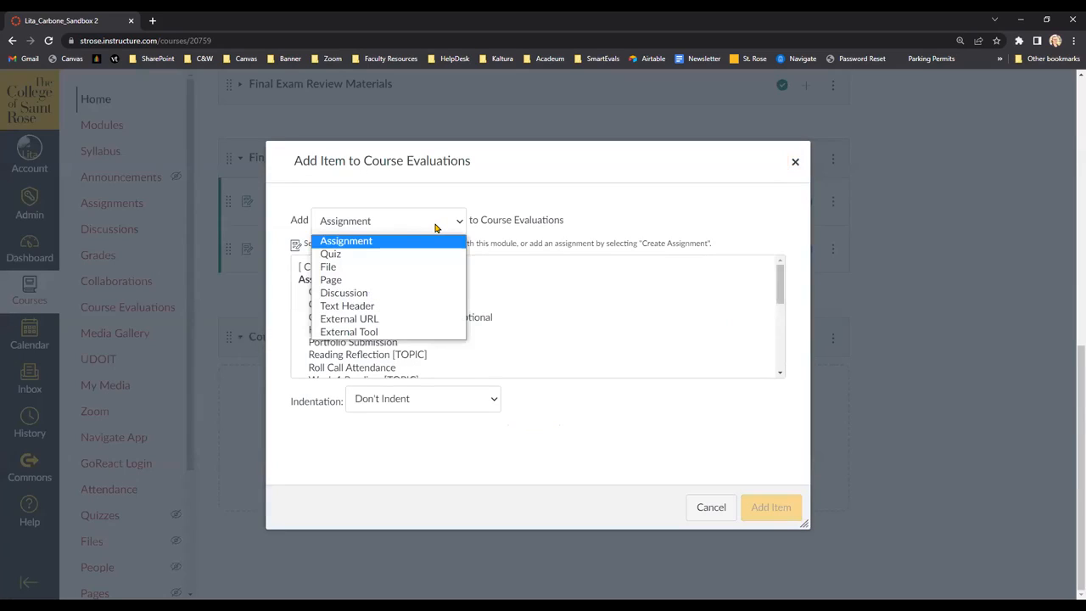
pyautogui.click(435, 227)
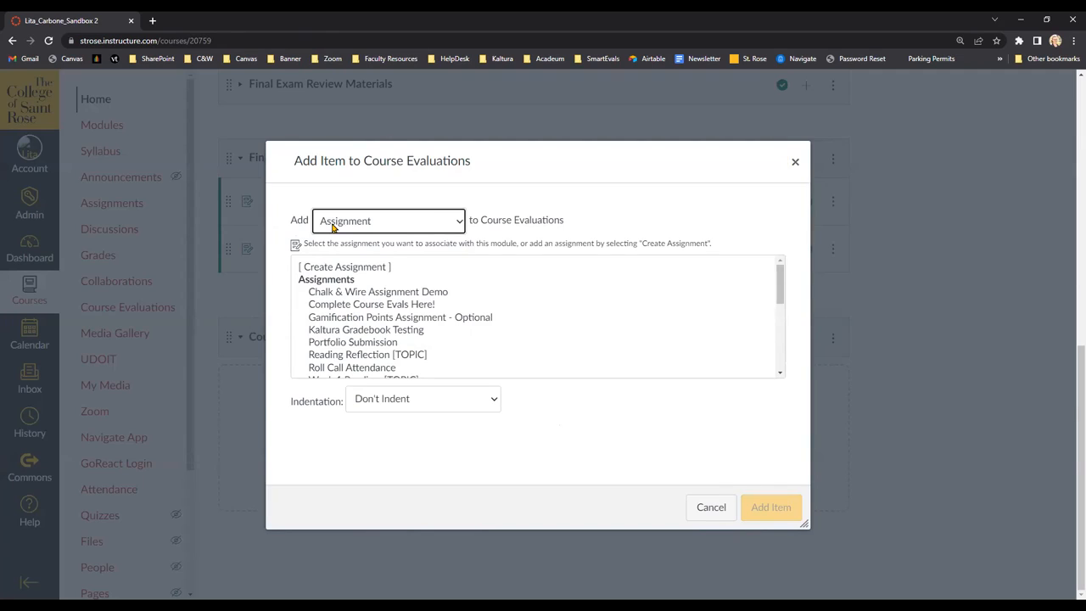
pyautogui.click(443, 225)
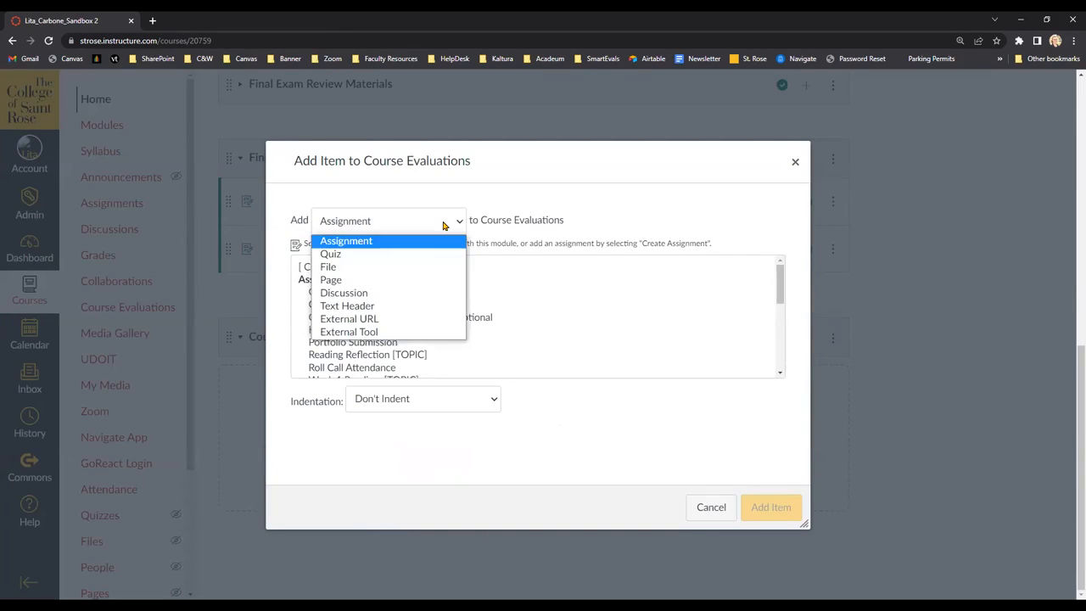
pyautogui.click(438, 280)
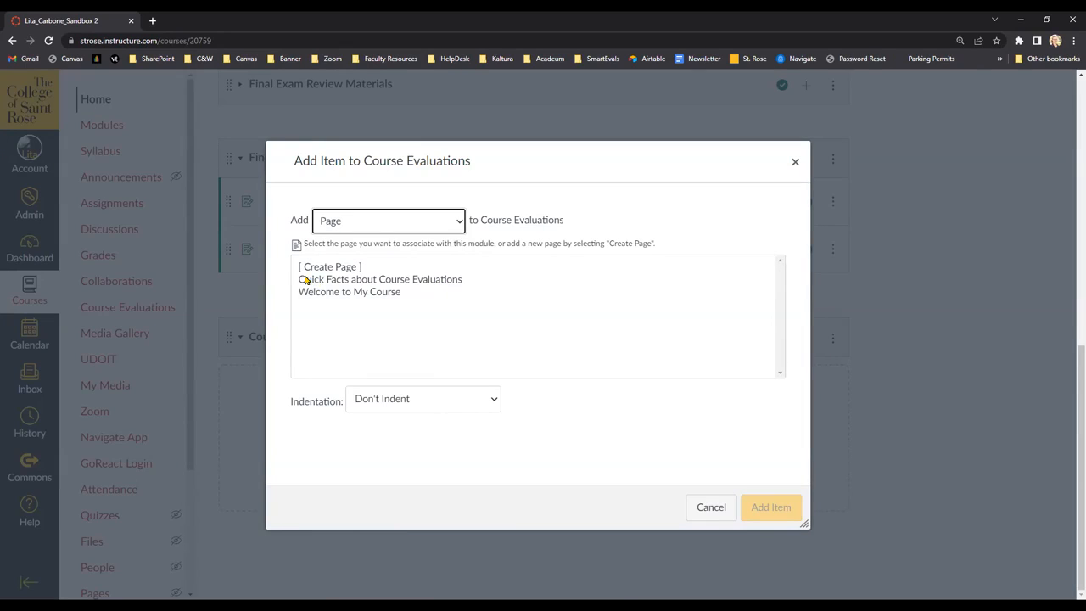
pyautogui.click(403, 281)
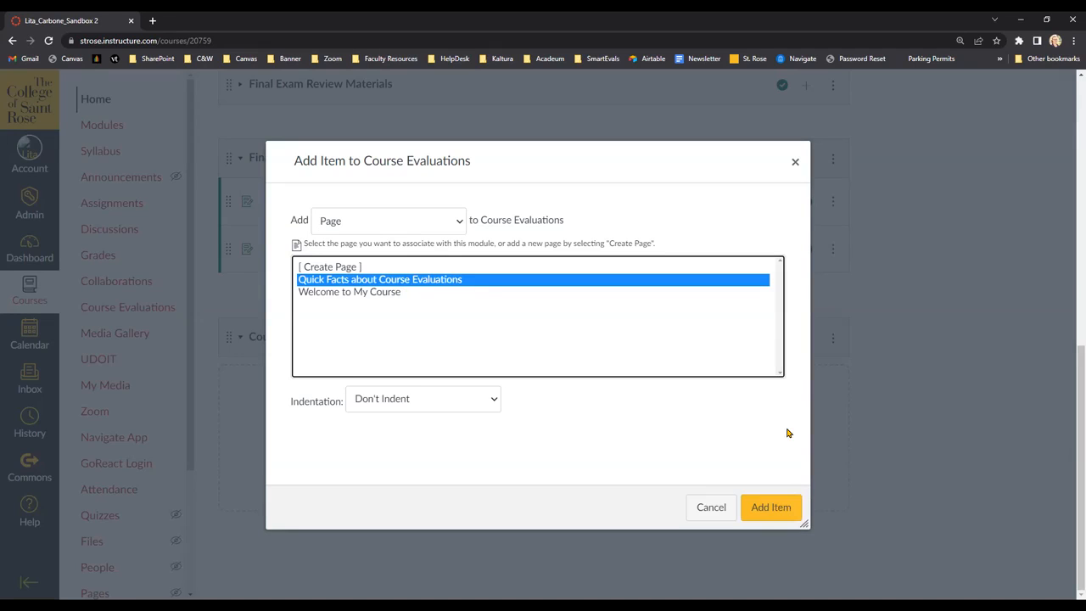
pyautogui.click(768, 508)
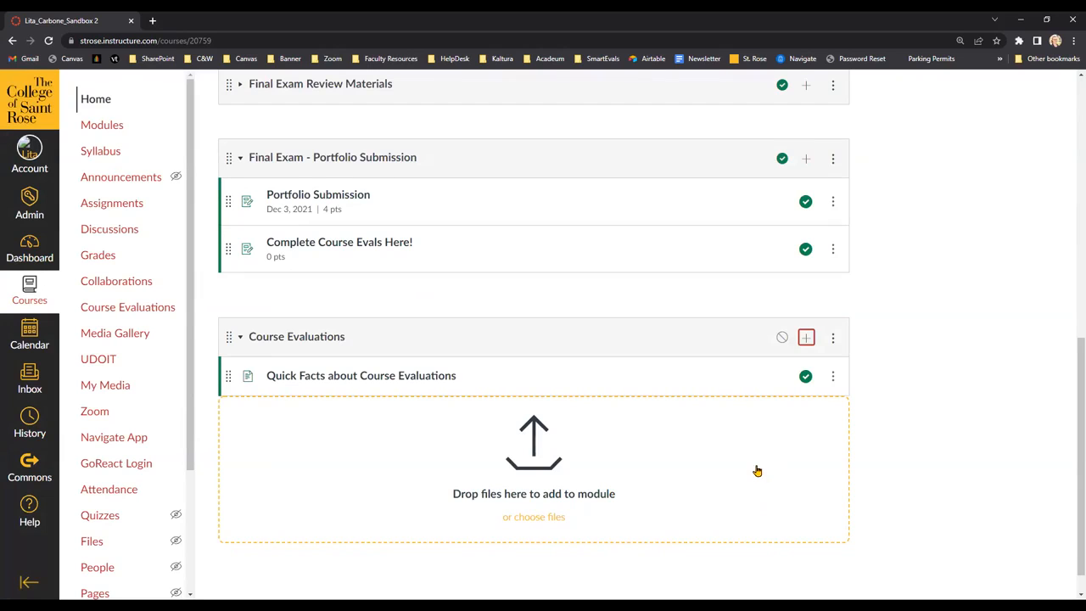
# - Add the existing assignment "Complete Course Evals Here!" to the Course Evaluations module without indentation
pyautogui.click(806, 340)
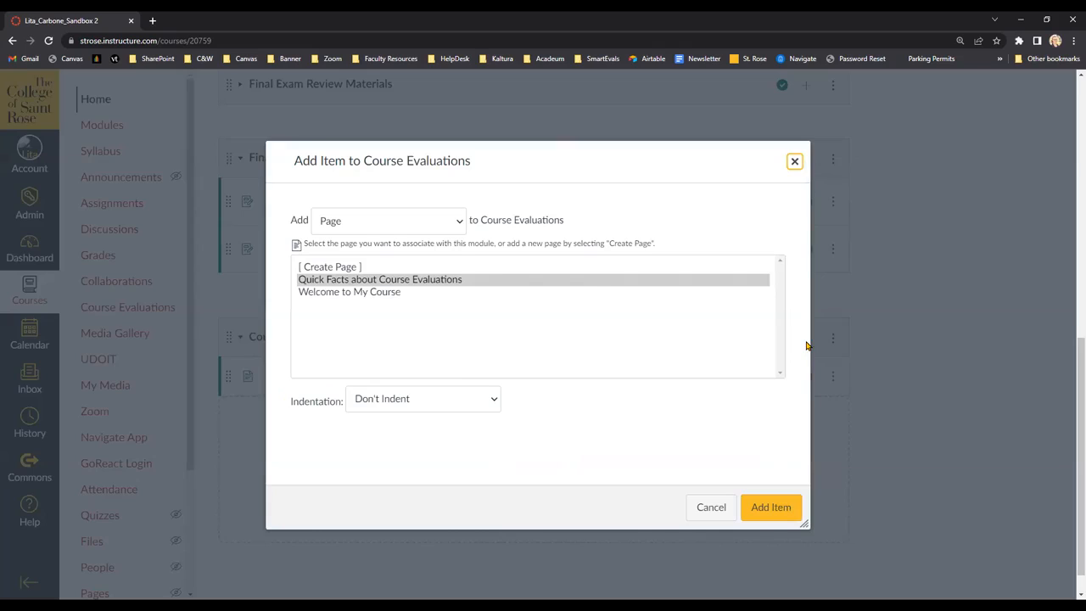
pyautogui.click(420, 222)
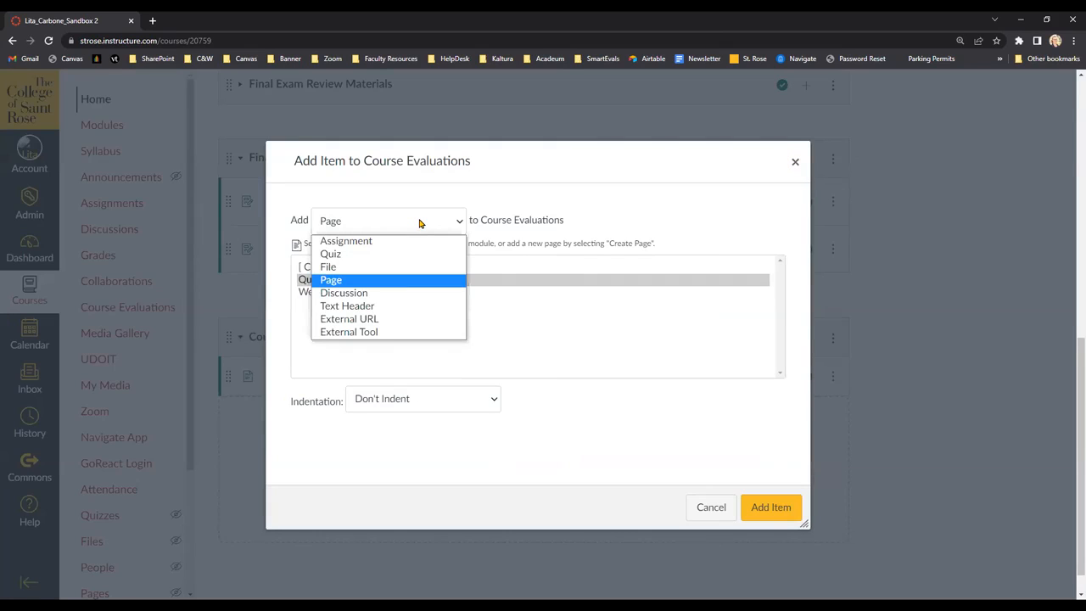
pyautogui.click(419, 242)
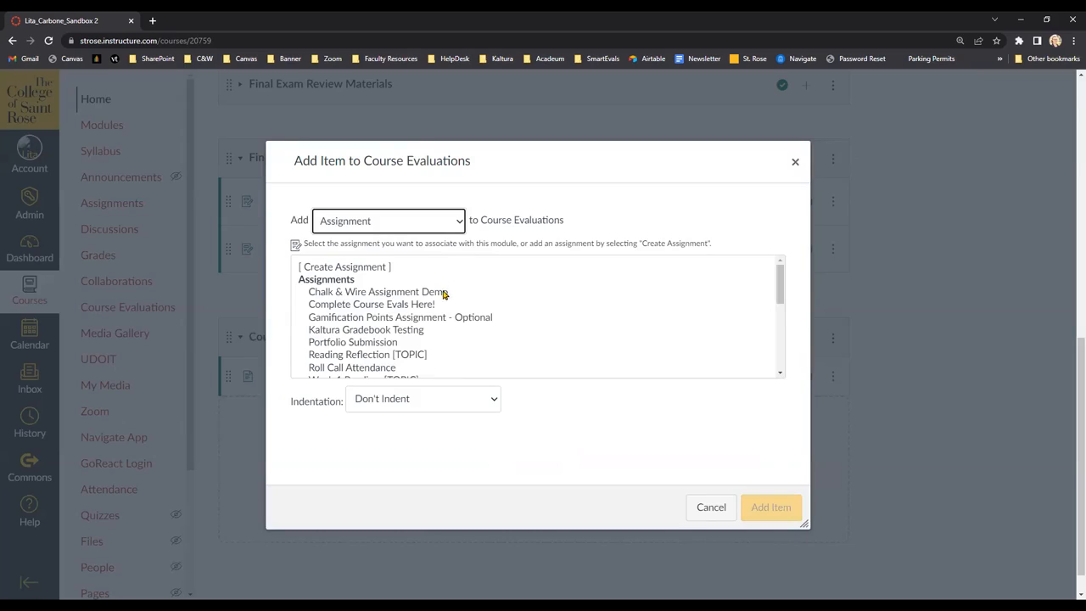
pyautogui.click(376, 305)
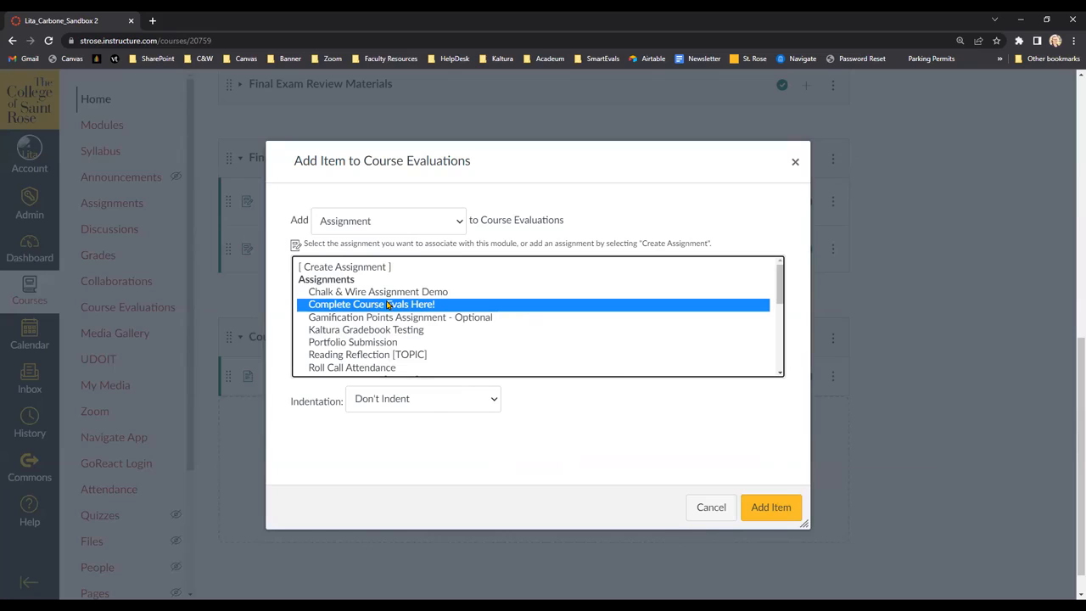
pyautogui.click(761, 509)
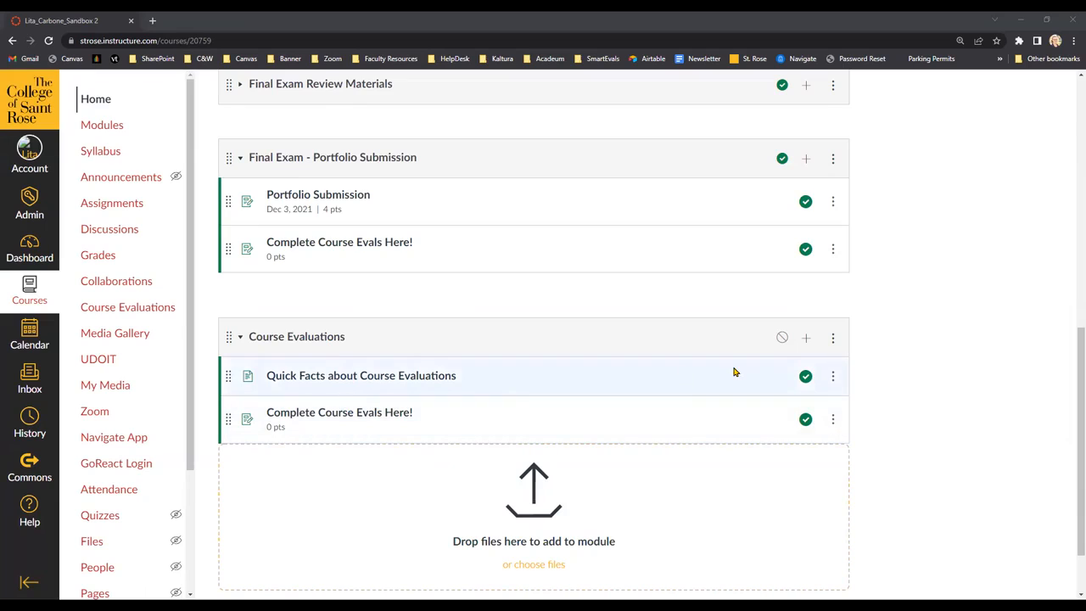
# - Edit the Course Evaluations module to add a requirement, with students having to complete one of the requirements
pyautogui.click(833, 343)
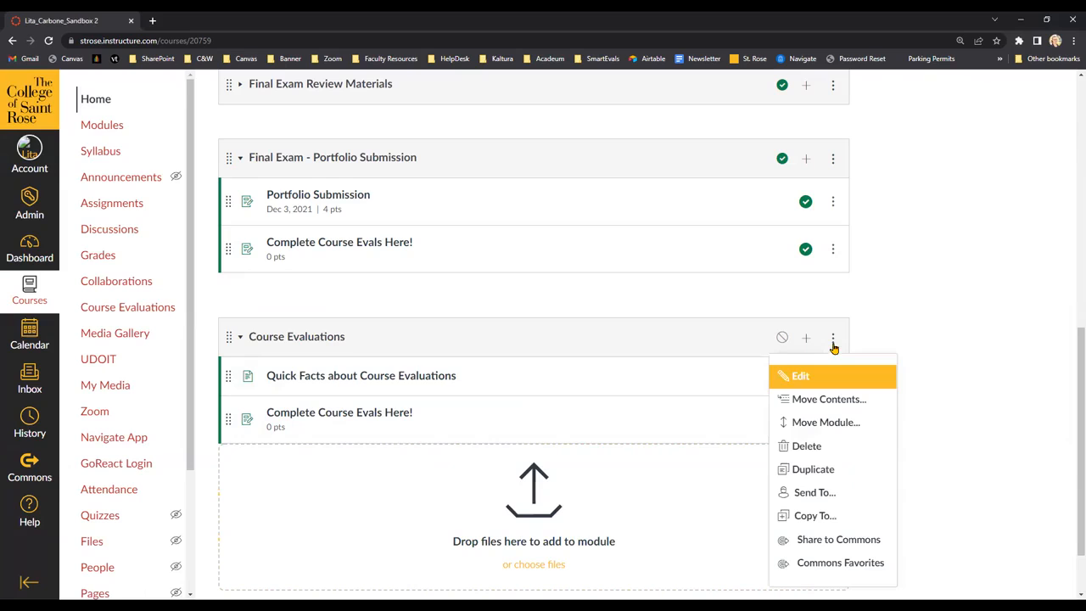
pyautogui.click(801, 378)
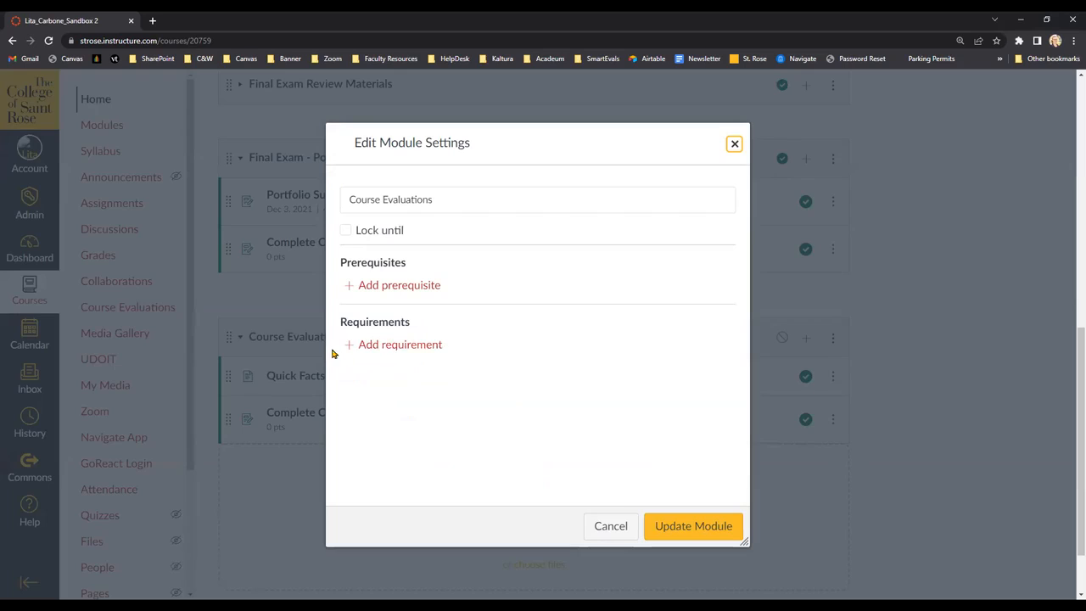
pyautogui.click(366, 348)
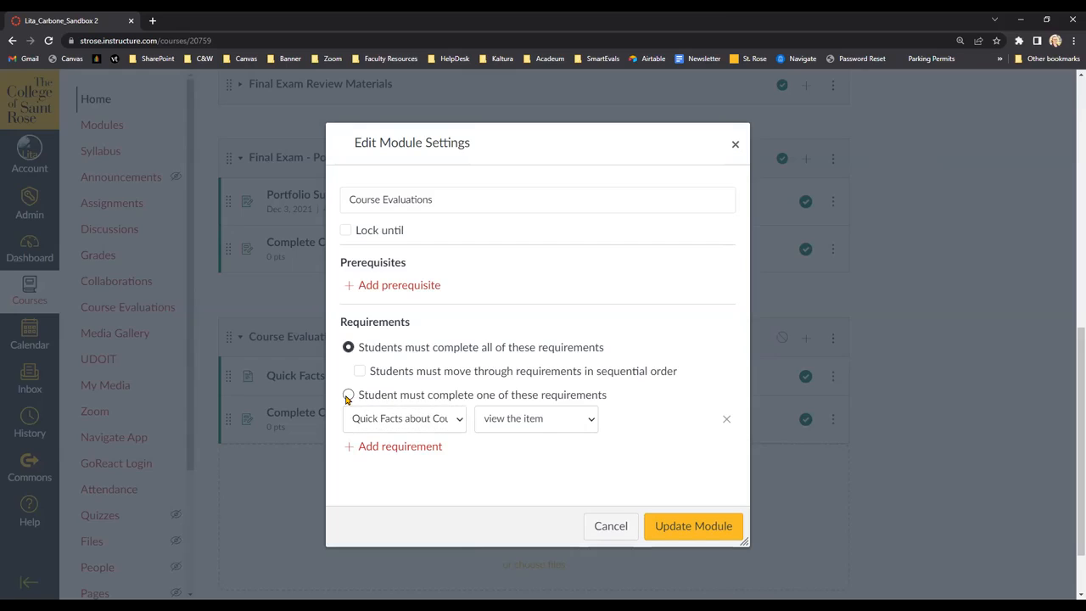
pyautogui.click(348, 396)
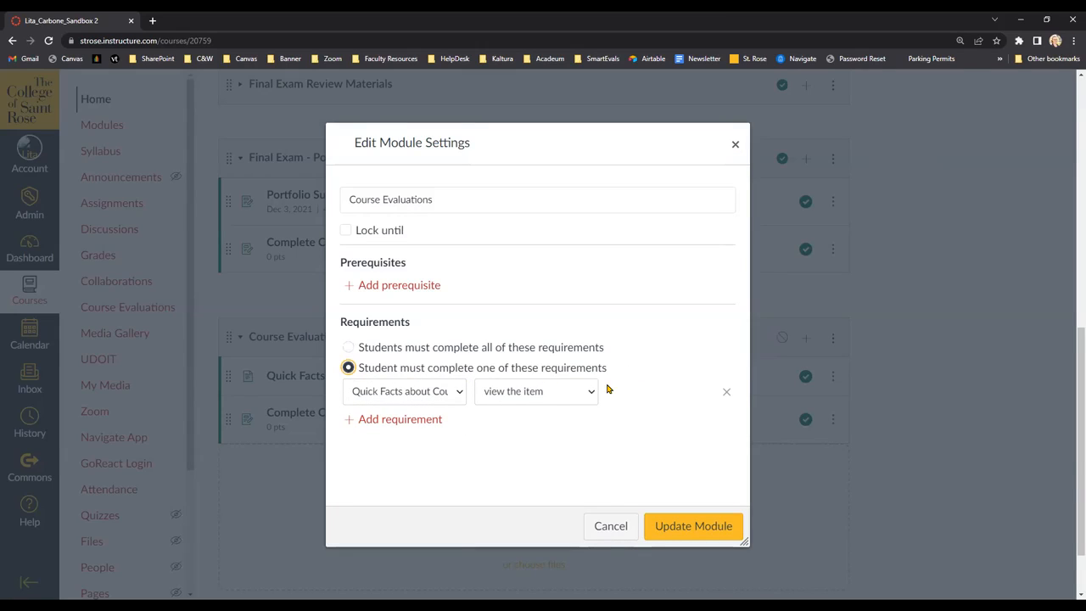
# - Set the requirement to "mark as done" for the "Complete Course Evals Here!" assignment and update the module
pyautogui.click(378, 390)
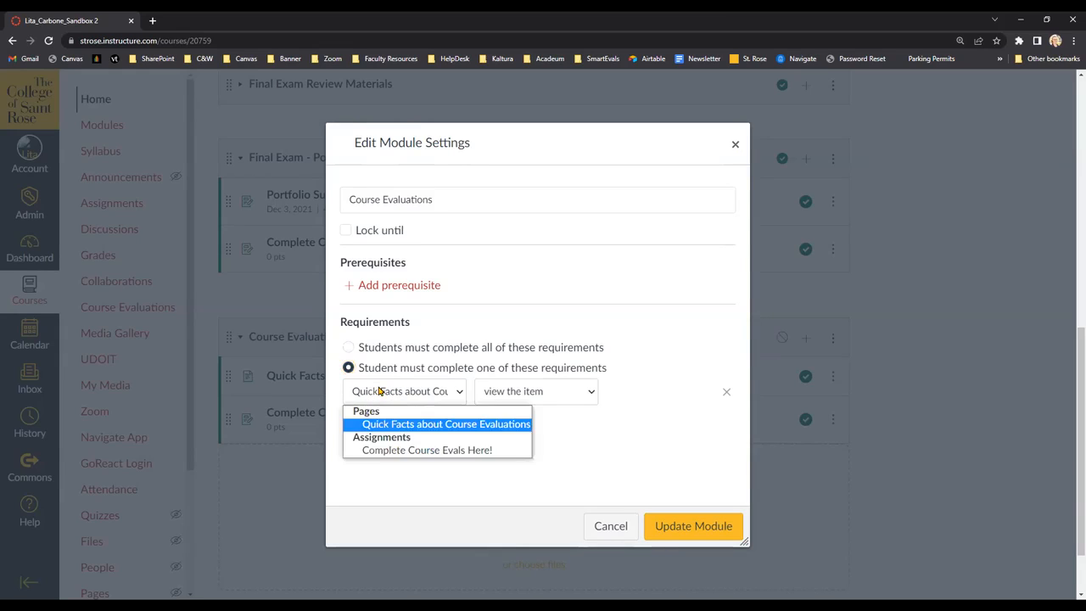
pyautogui.click(440, 451)
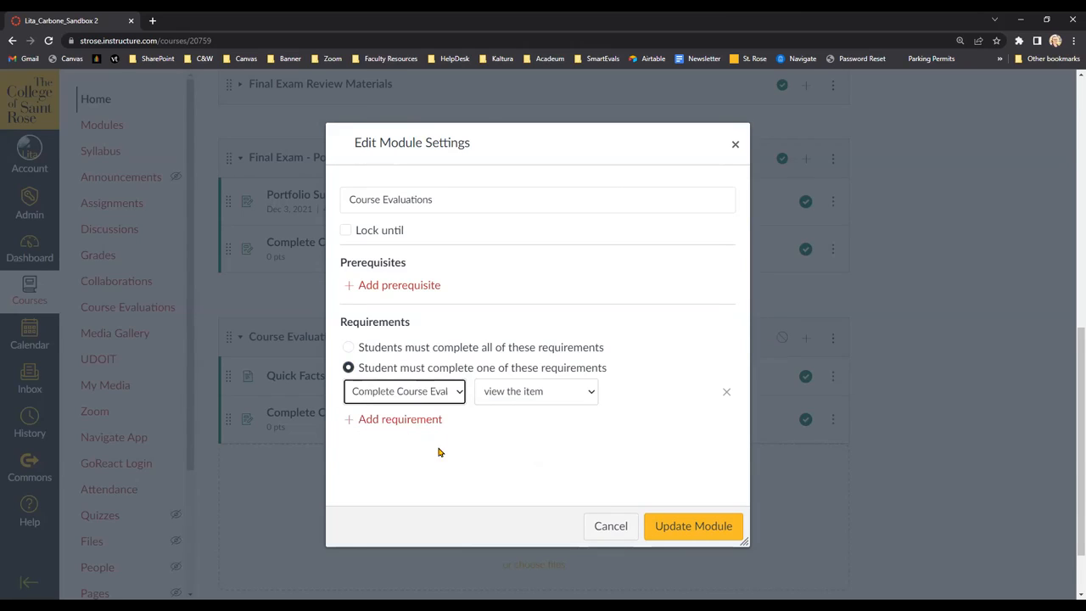
pyautogui.click(518, 395)
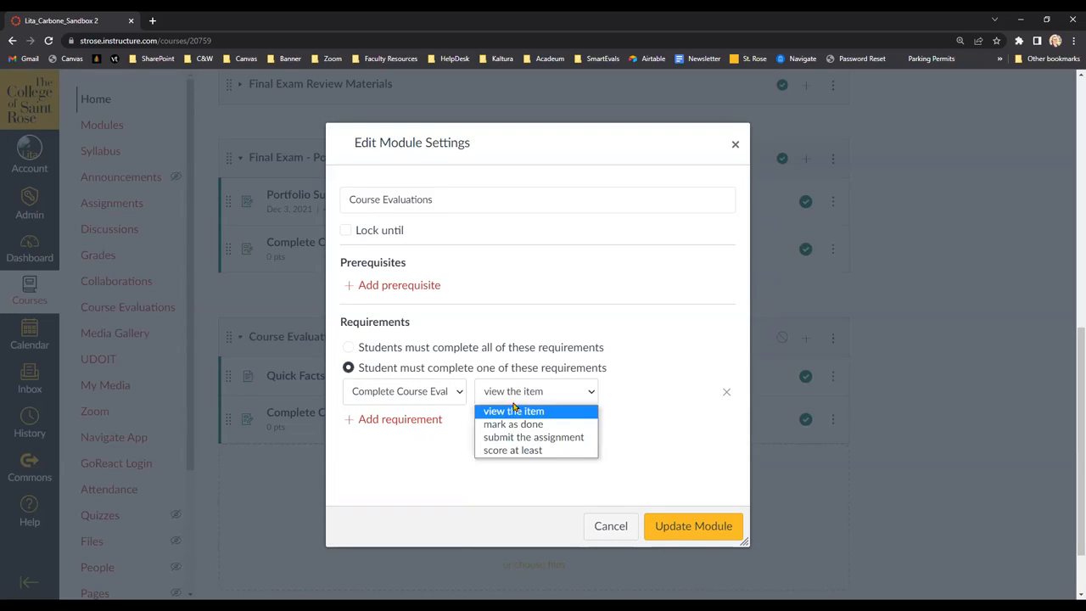
pyautogui.click(514, 424)
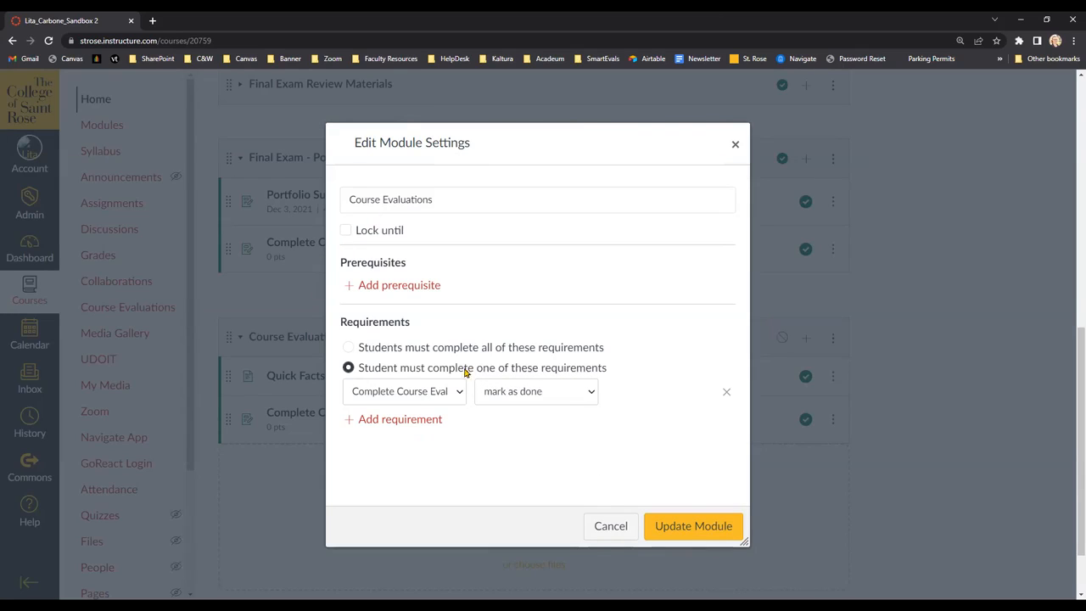
pyautogui.click(709, 526)
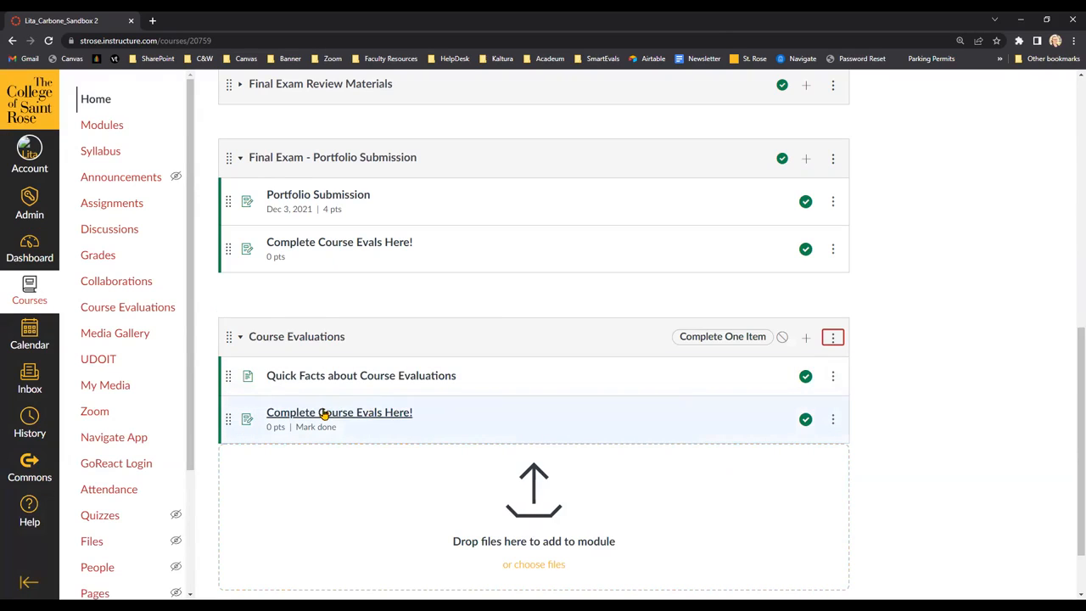
# - Publish the Course Evaluations module and let students continue in the course without re-locking modules
pyautogui.click(785, 340)
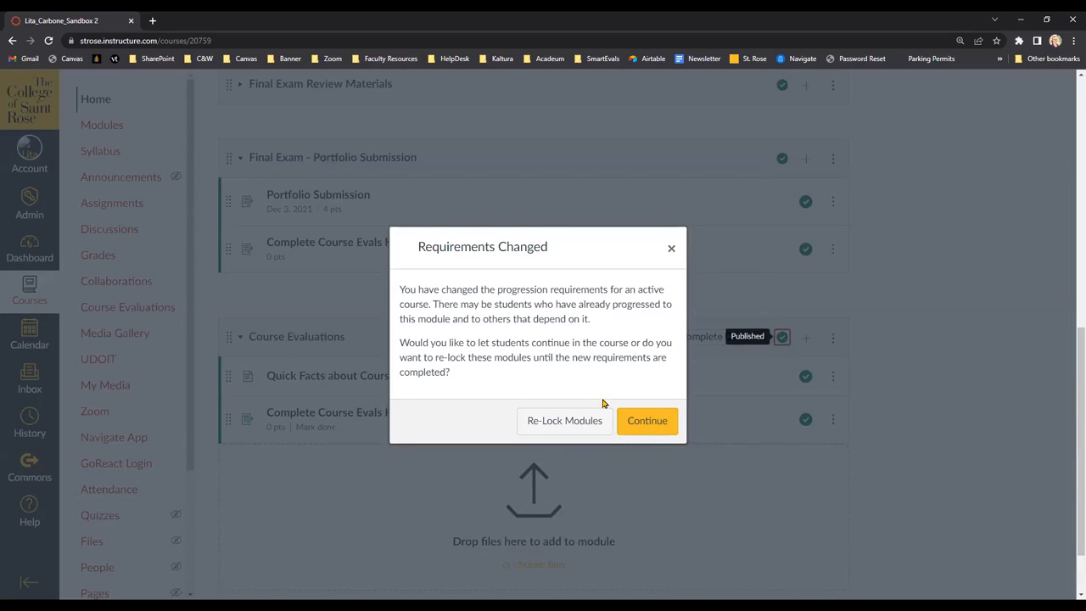
pyautogui.click(645, 422)
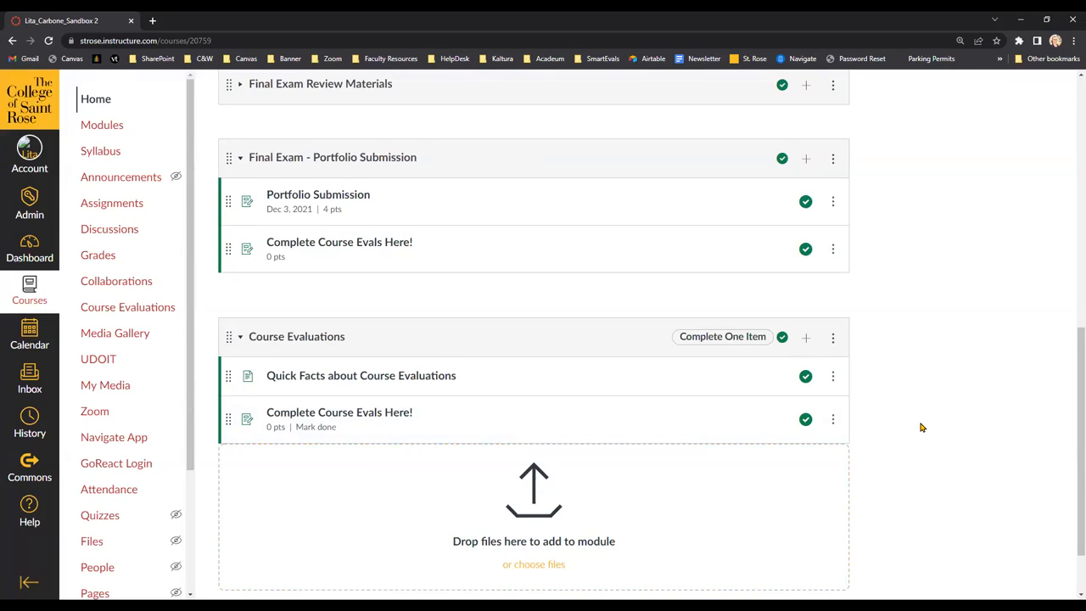
pyautogui.scroll(1, 923, 428)
pyautogui.scroll(-2, 922, 429)
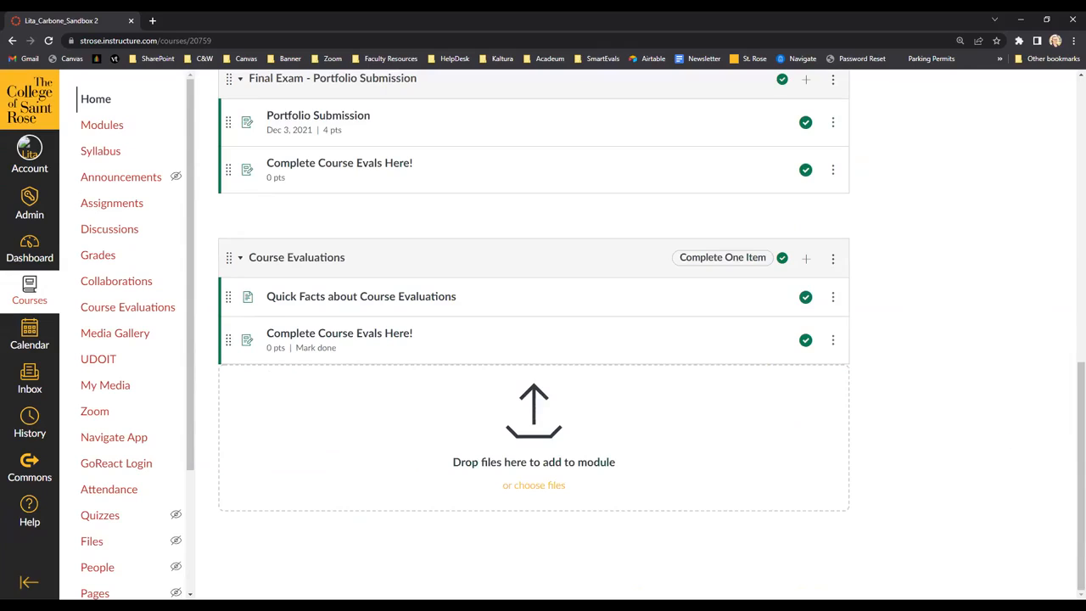